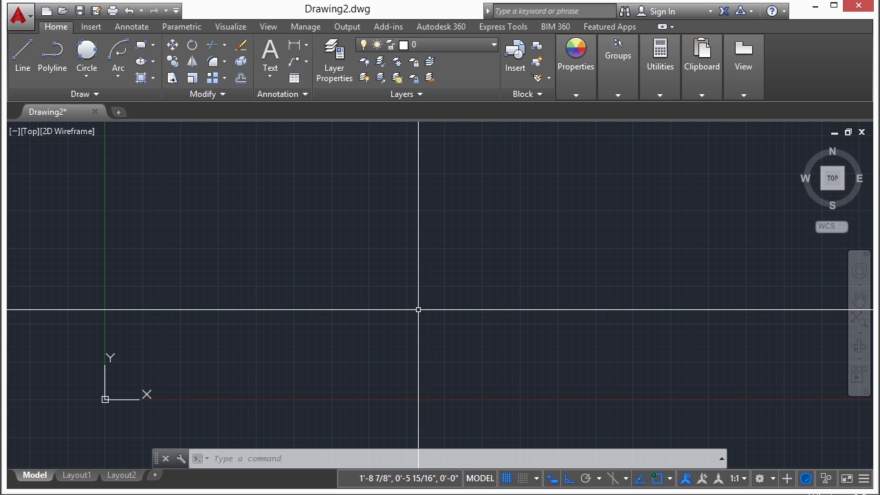
- Start a new drawing based on the acad.dwt template
left_click(117, 113)
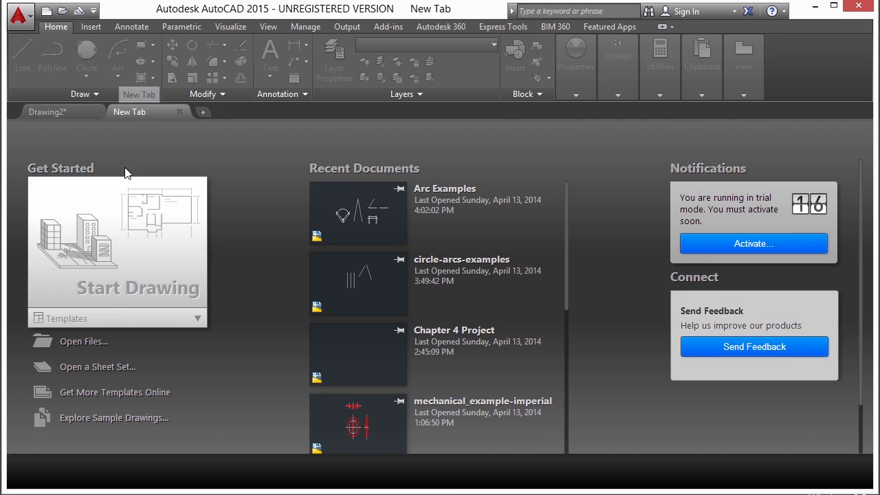
left_click(75, 319)
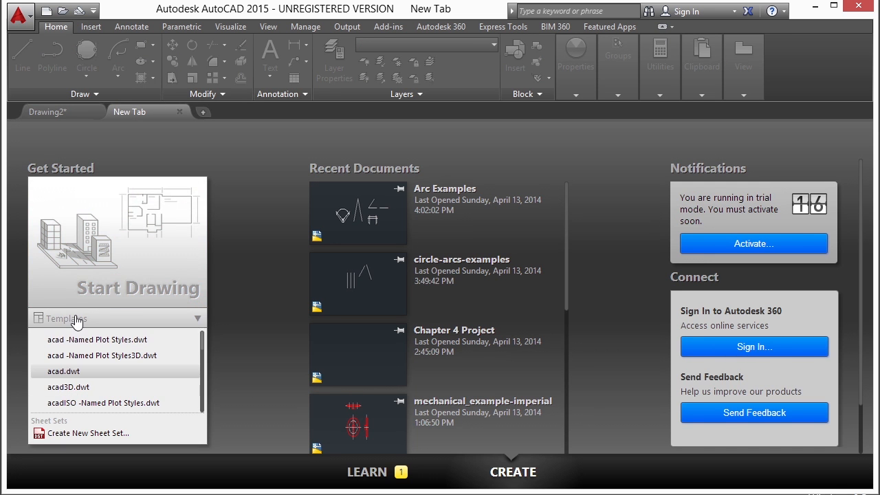
left_click(81, 372)
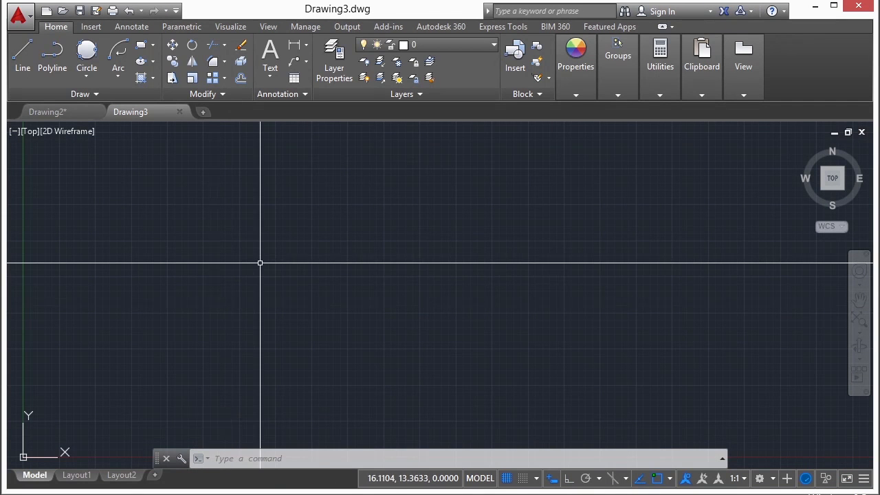
- Save the new drawing in folder 05 as Chapter 5 project-final.dwg, replacing the existing file
type("save")
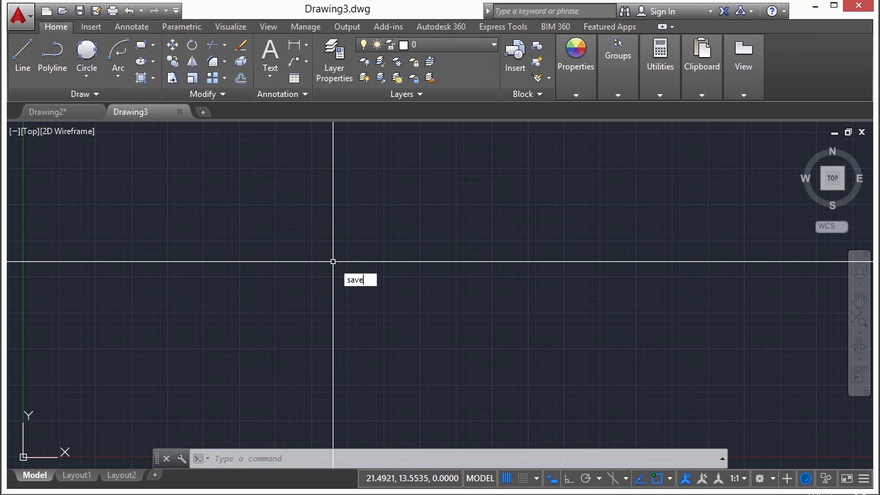
key("Return")
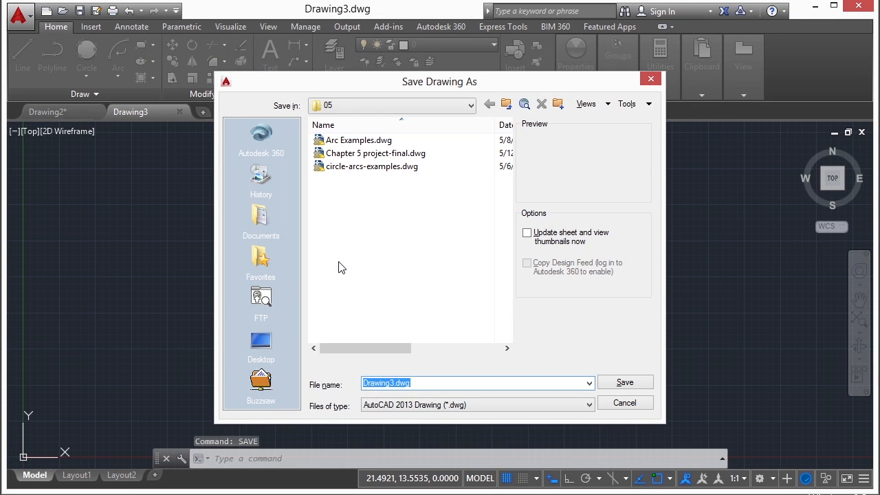
left_click(395, 156)
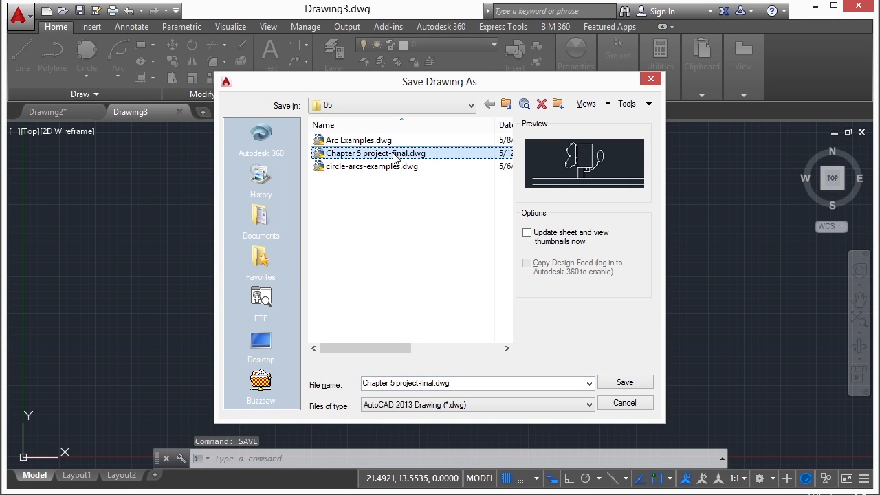
left_click(631, 383)
left_click(420, 288)
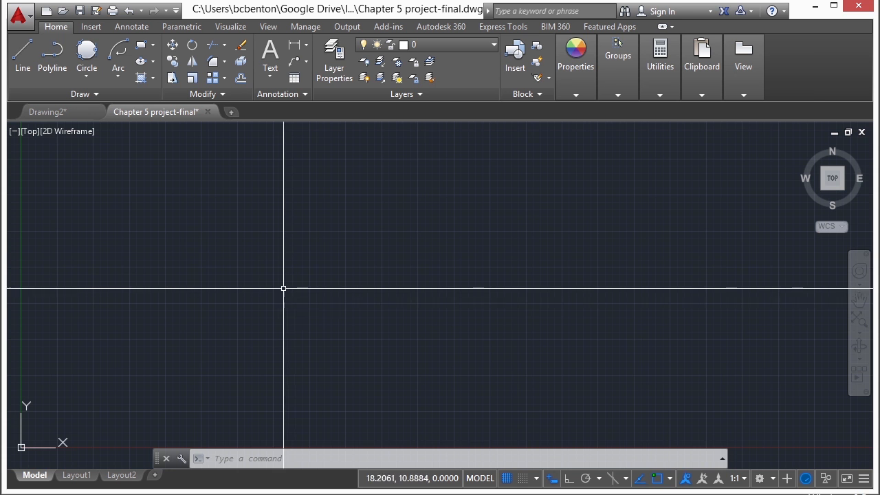
- Draw a rectangle 30 units wide and 50 units tall with its lower-left corner at about 37, 13.6
scroll(321, 263, "down", 2)
middle_click_drag(458, 265, 394, 295)
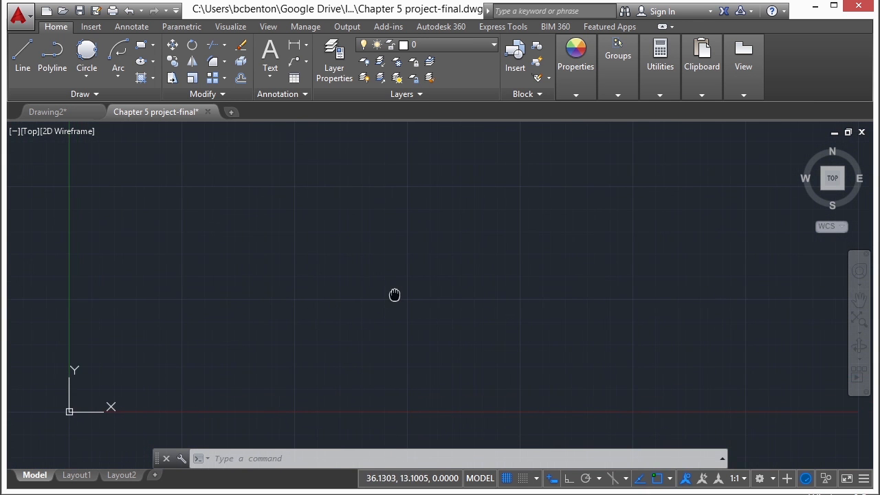
left_click(153, 45)
left_click(163, 69)
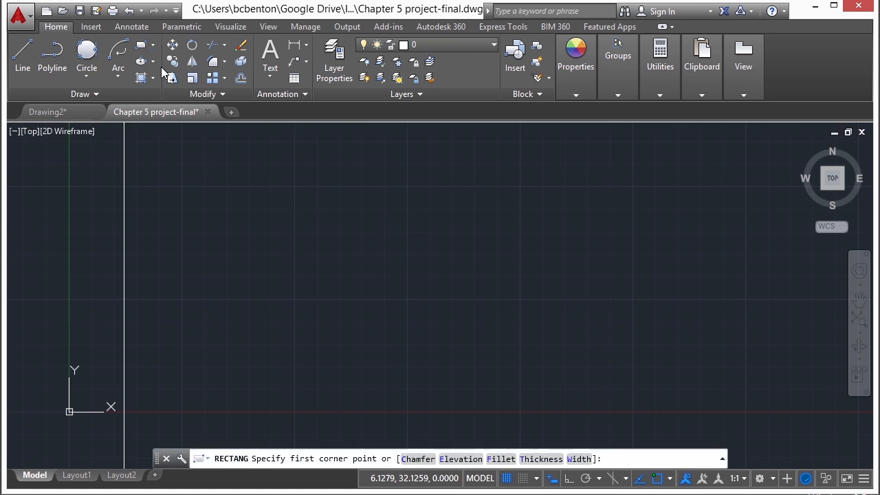
left_click(405, 291)
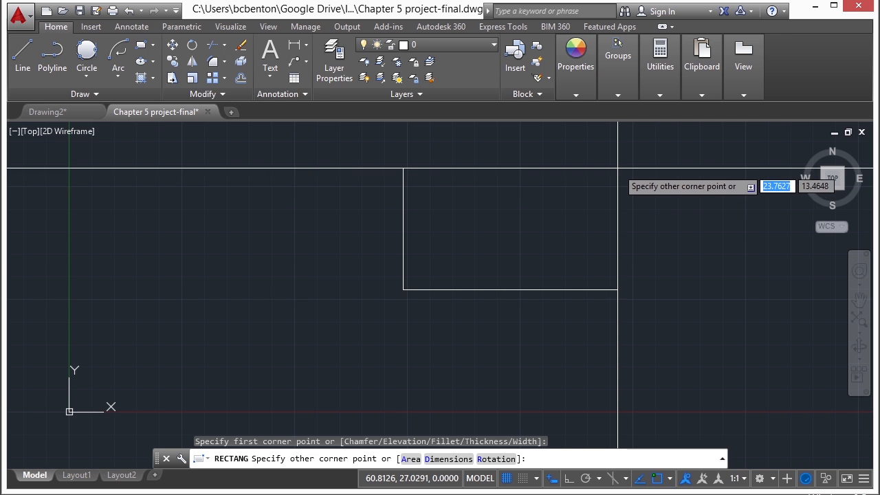
middle_click_drag(603, 226, 391, 249)
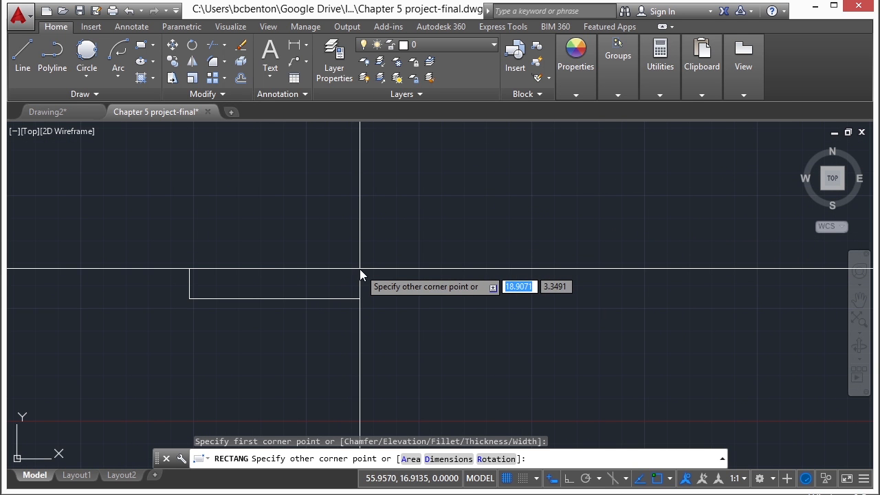
type("30")
key("Tab")
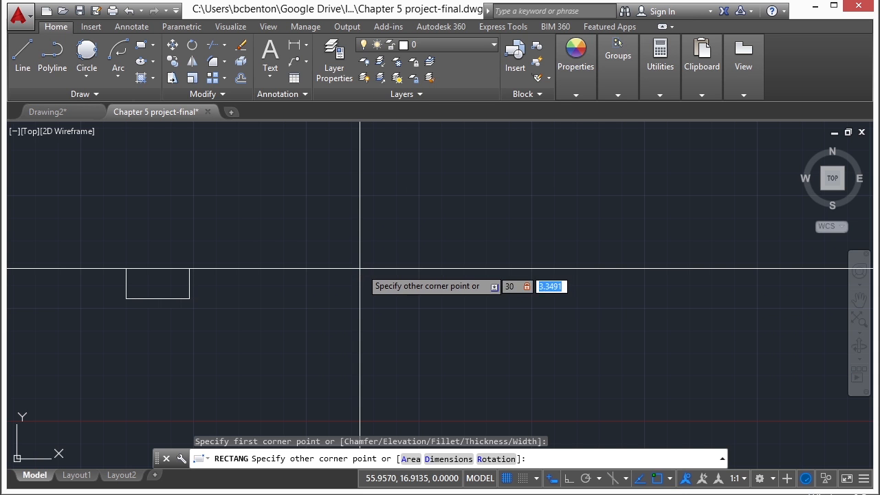
type("50")
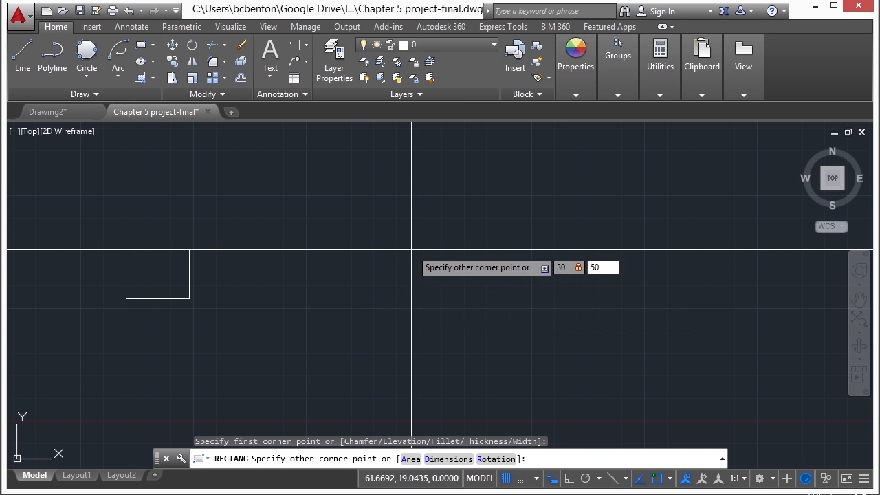
key("Return")
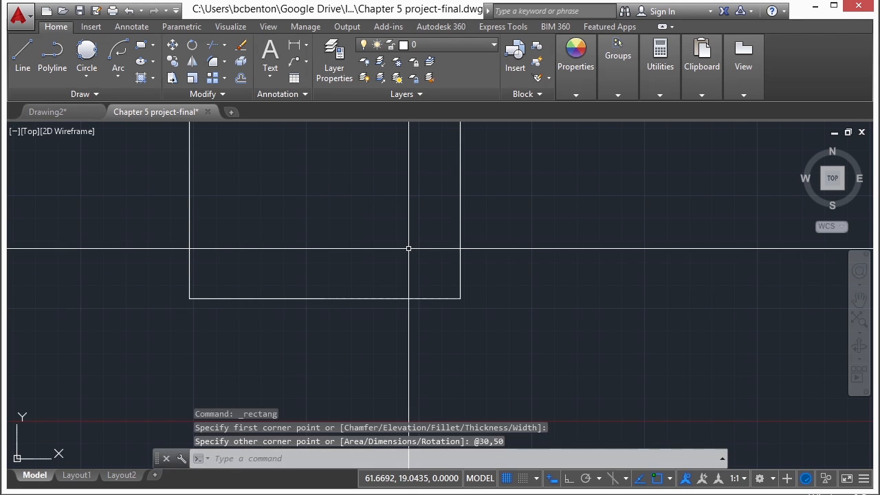
- Draw a 30-unit line straight down from the rectangle's lower-left corner with Ortho mode turned on
middle_click(364, 257)
middle_click(364, 257)
scroll(430, 252, "down", 2)
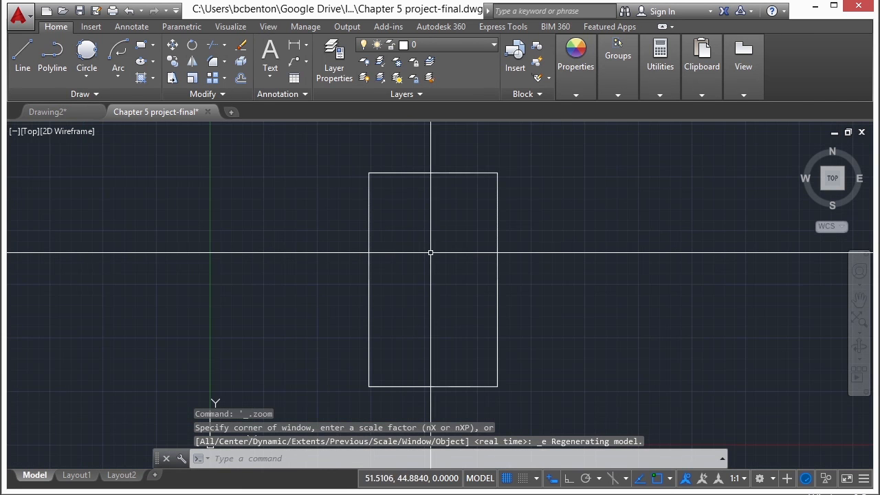
middle_click_drag(429, 273, 359, 249)
scroll(434, 247, "down", 2)
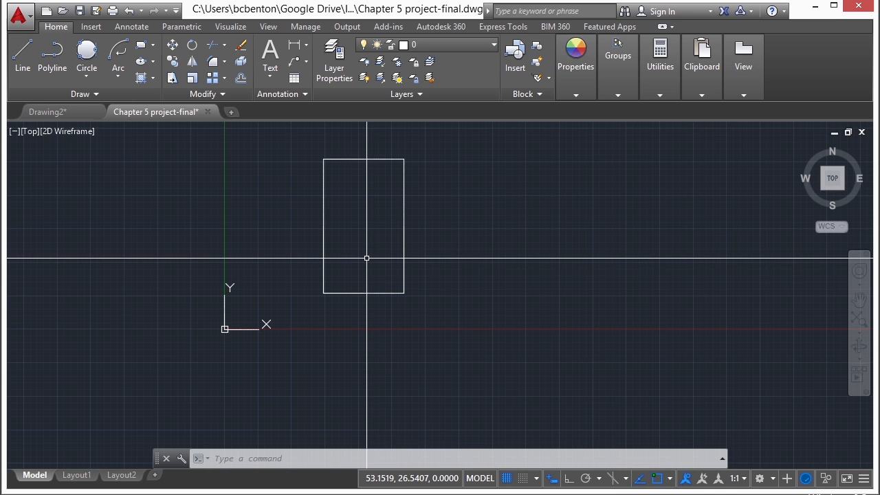
middle_click_drag(349, 273, 409, 269)
type("L")
key("Return")
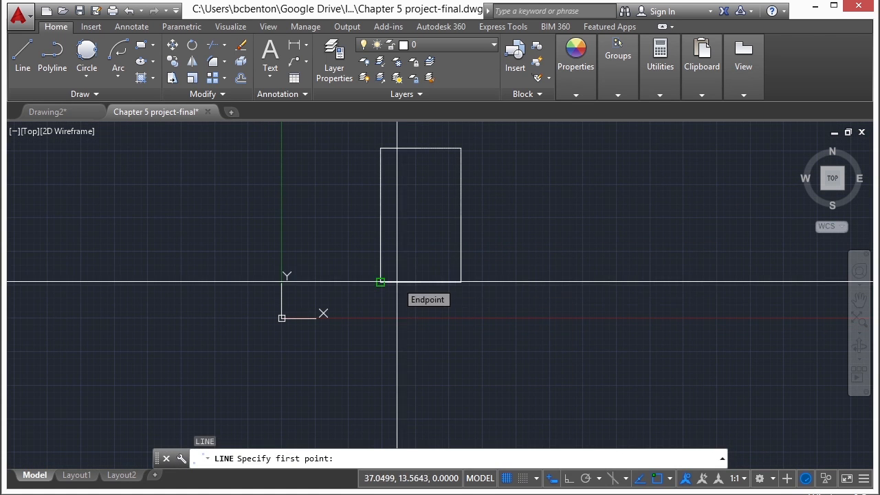
left_click(380, 282)
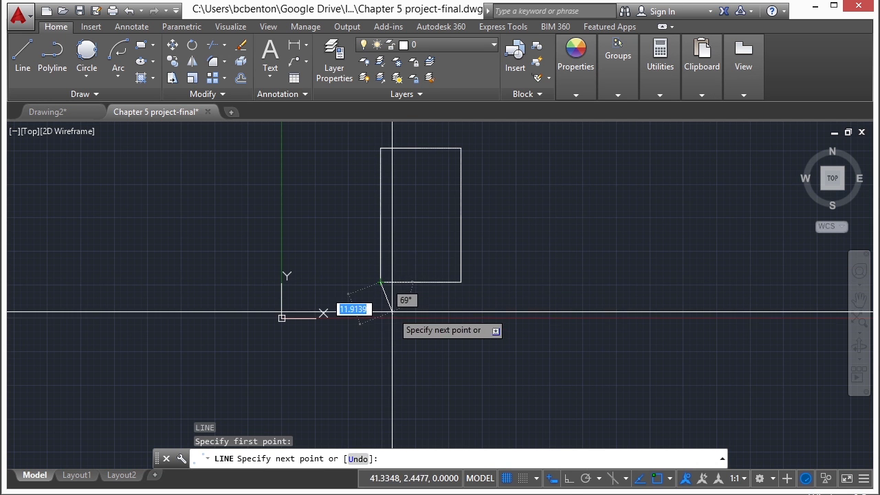
left_click(570, 479)
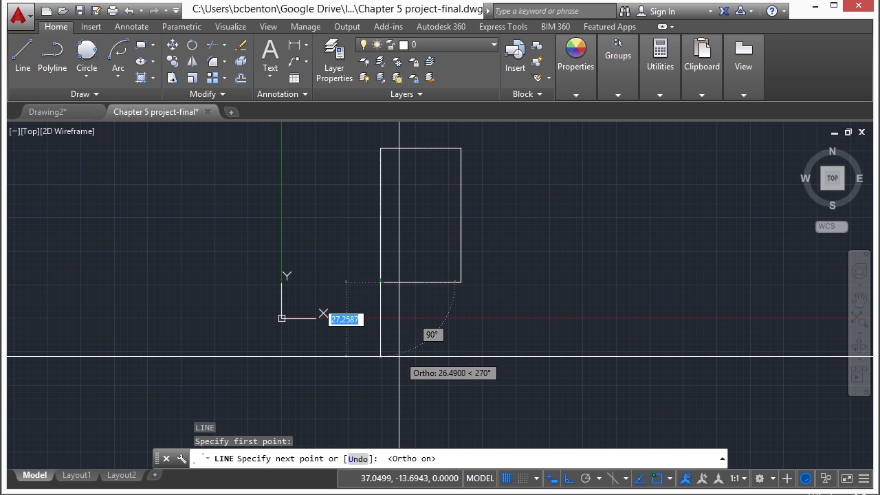
type("30")
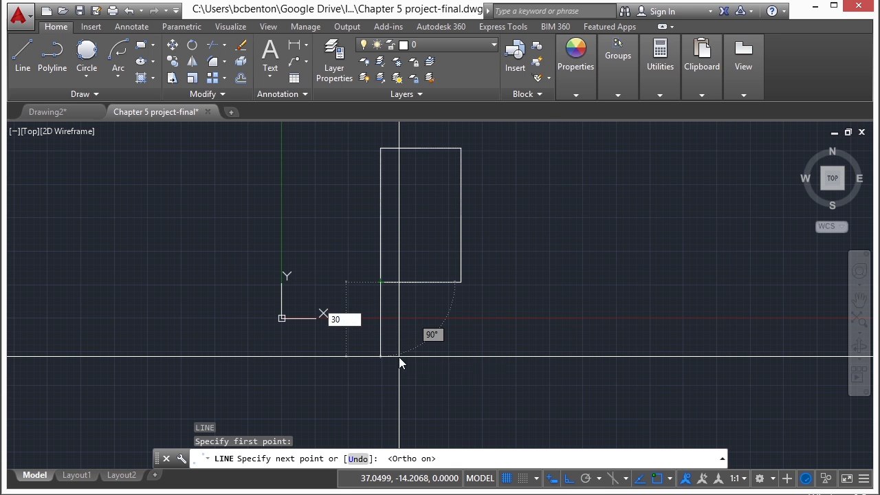
key("Return")
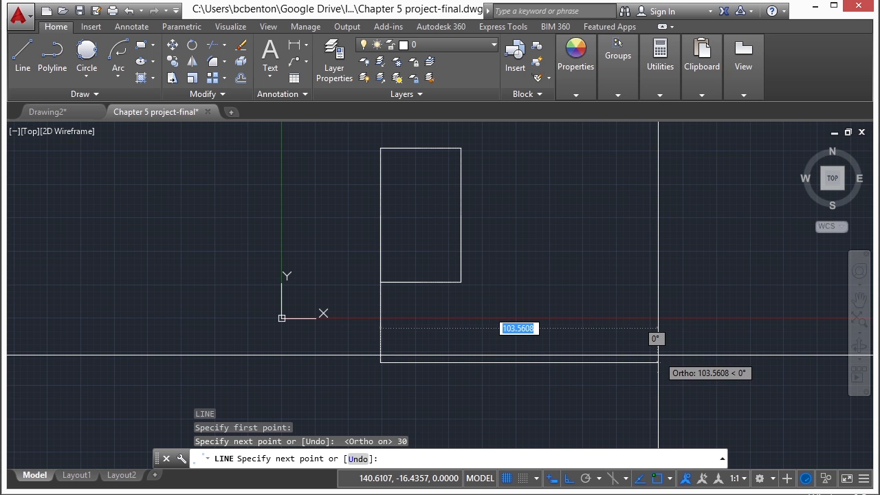
- Continue with a 200-unit horizontal line to the right and end the Line command
type("200")
key("Return")
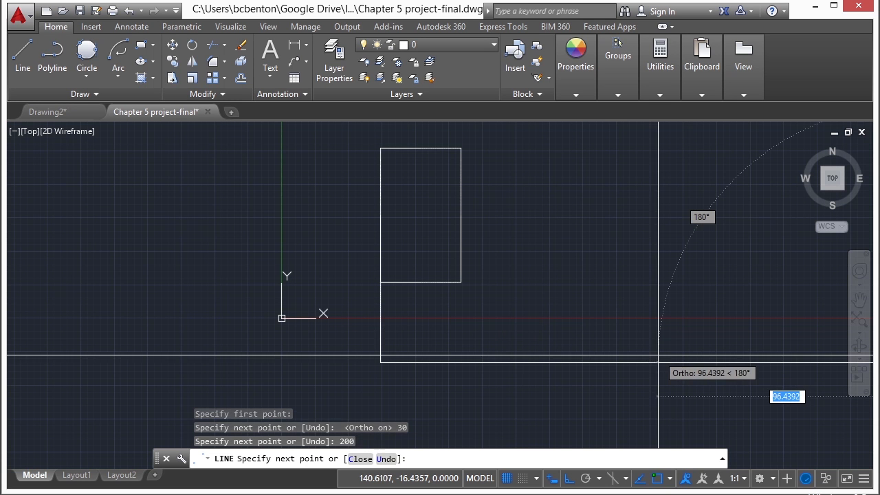
key("Return")
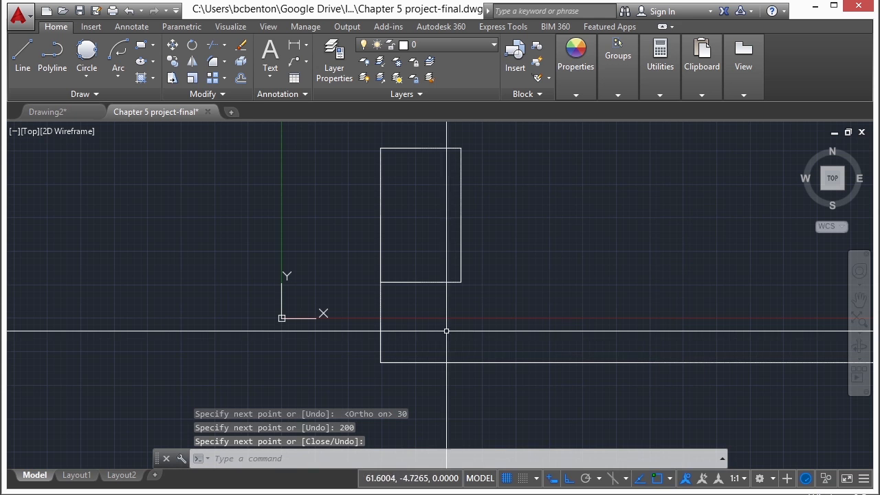
- Regenerate the entire drawing with the REA command
scroll(428, 300, "down", 2)
type("rea")
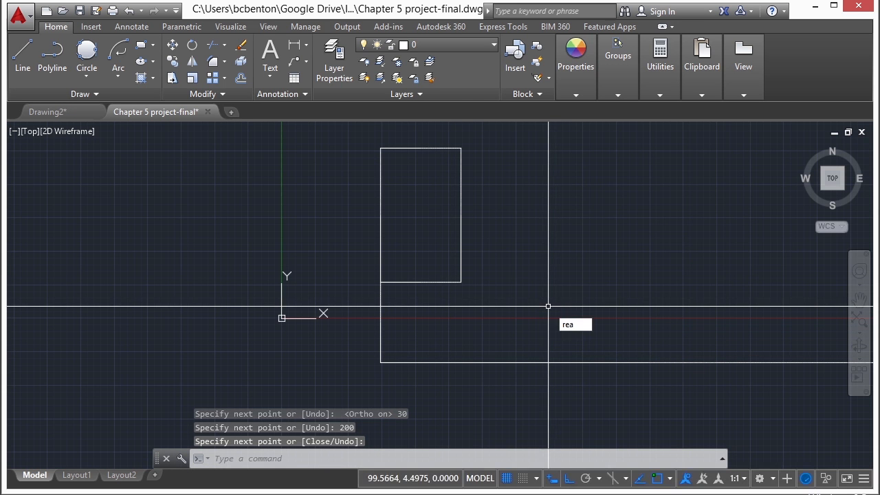
key("Return")
scroll(390, 275, "down", 4)
scroll(452, 287, "up", 2)
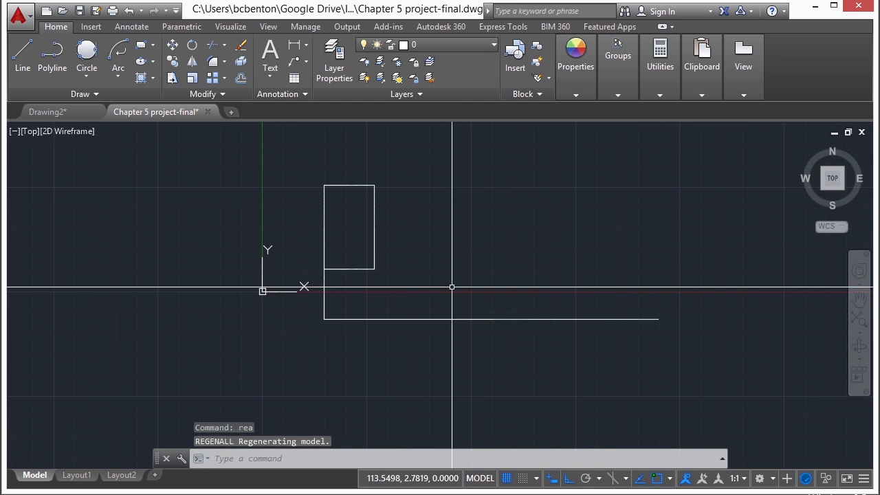
- Move the 200-unit horizontal line by its midpoint onto the lower end of the vertical line
type("M")
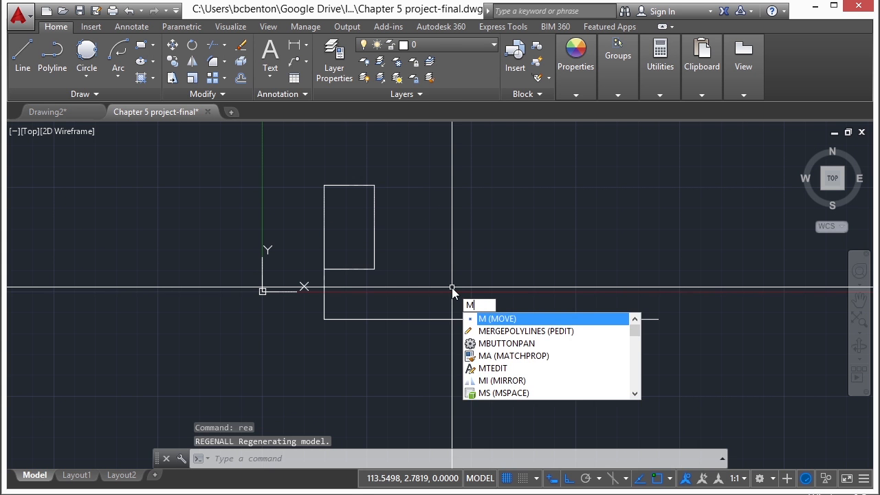
key("Return")
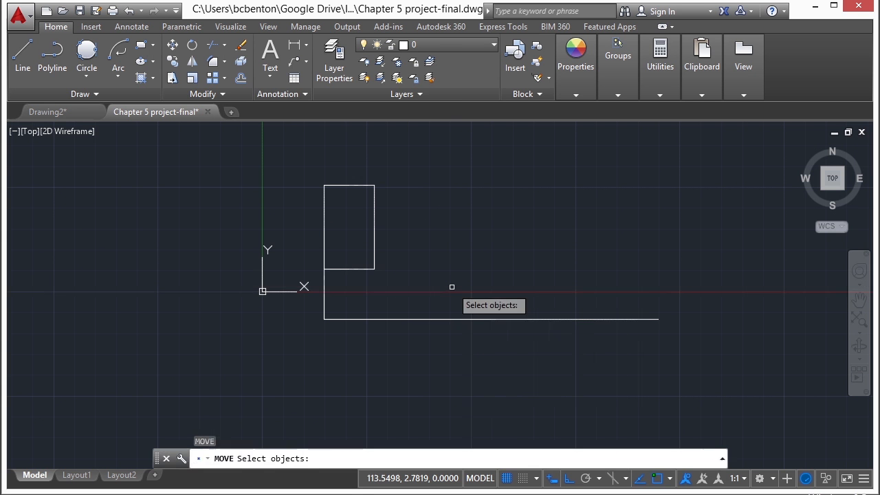
left_click(521, 320)
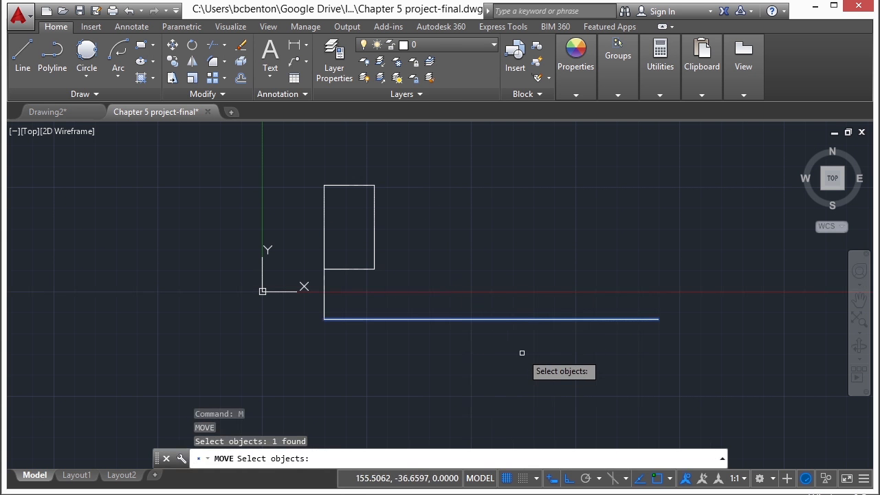
key("Return")
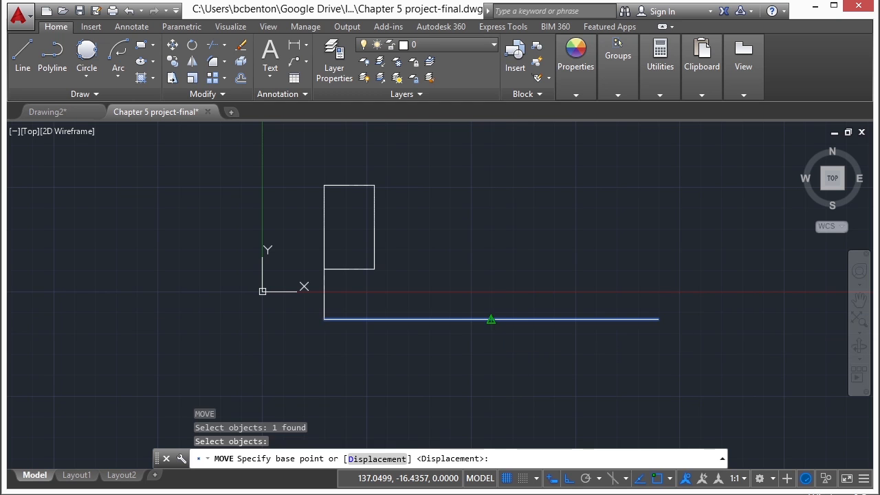
left_click(493, 320)
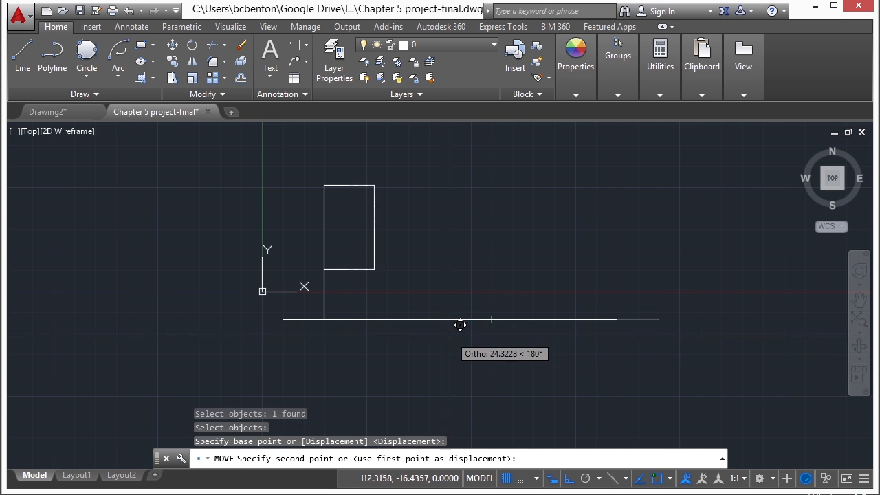
left_click(328, 319)
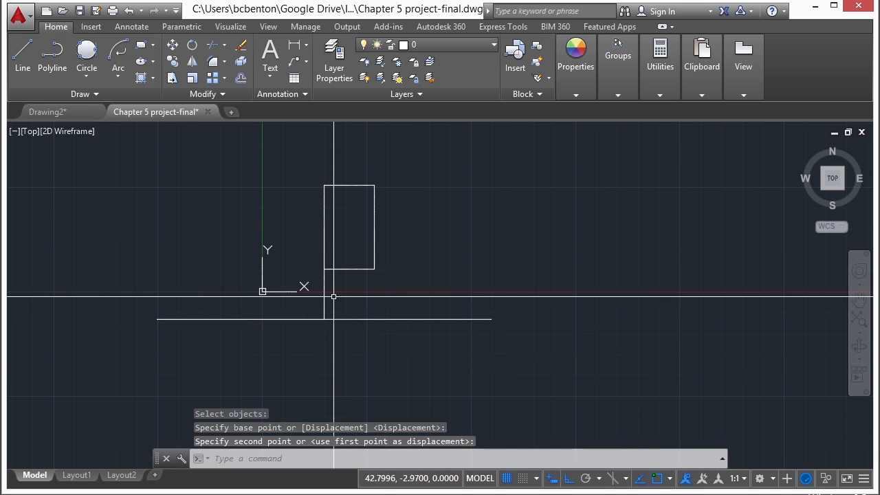
- Offset the 200-unit horizontal line 30 units downward to create a second, parallel ground line
middle_click_drag(342, 305, 399, 289)
type("O")
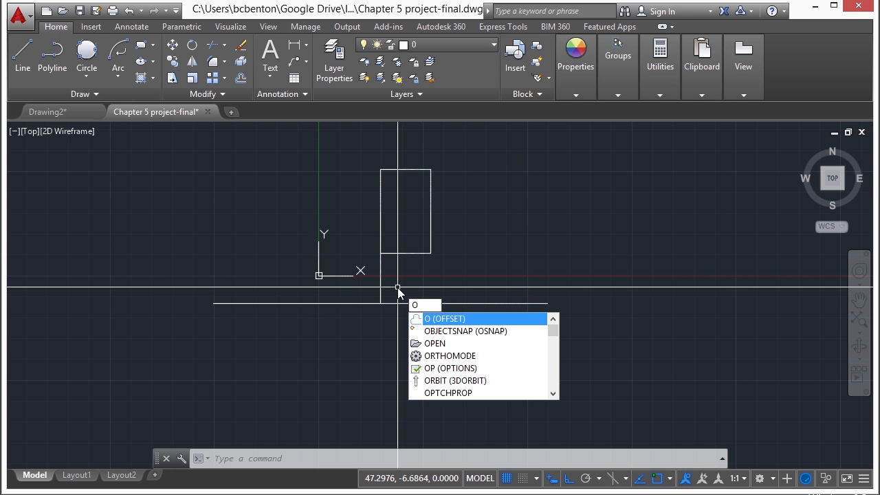
key("Return")
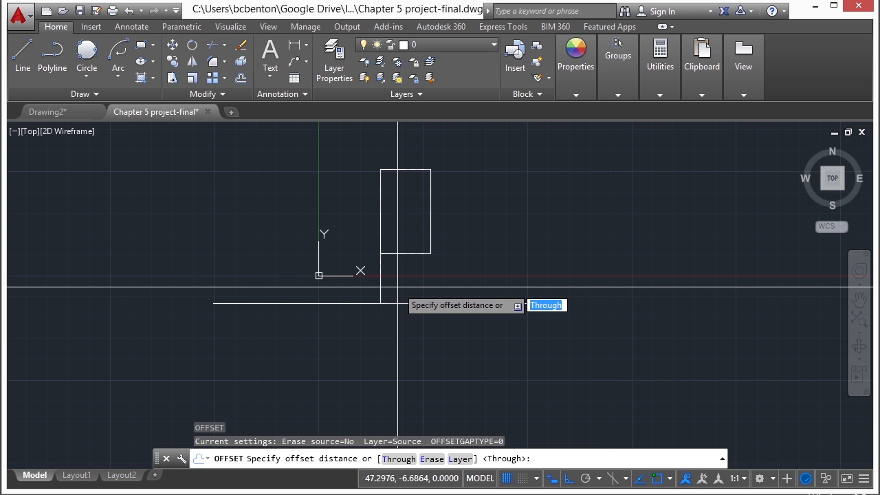
type("3")
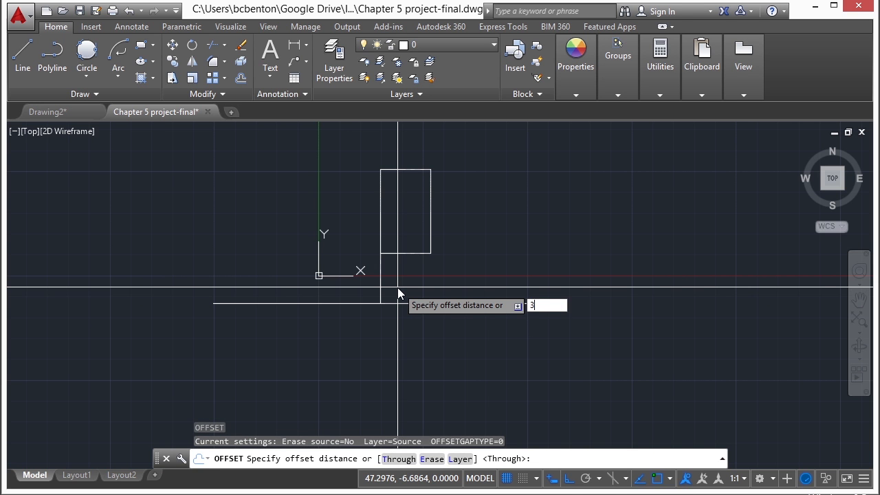
type("0")
key("Return")
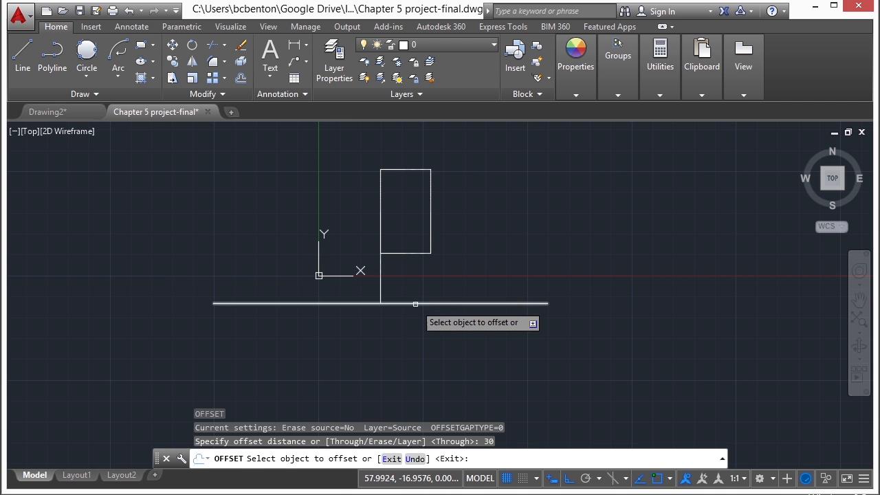
left_click(416, 303)
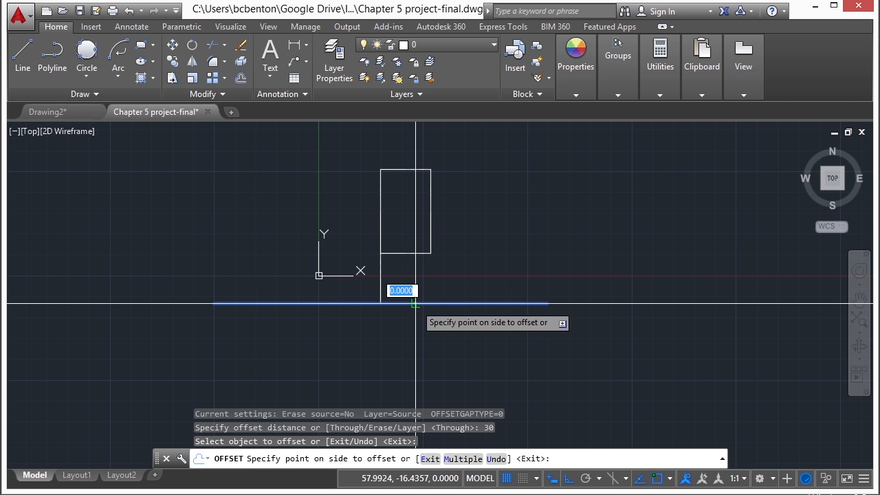
left_click(452, 338)
key("Return")
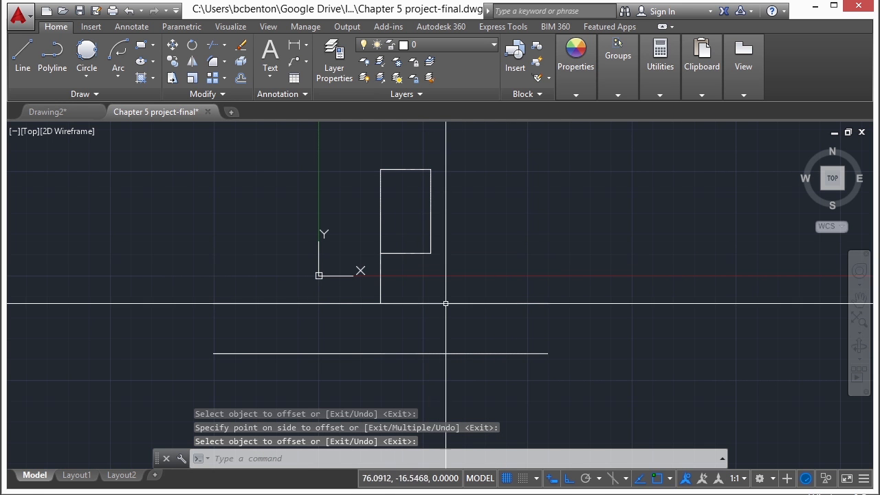
- Erase the short vertical line connecting the rectangle's lower-left corner to the upper ground line
left_click(380, 283)
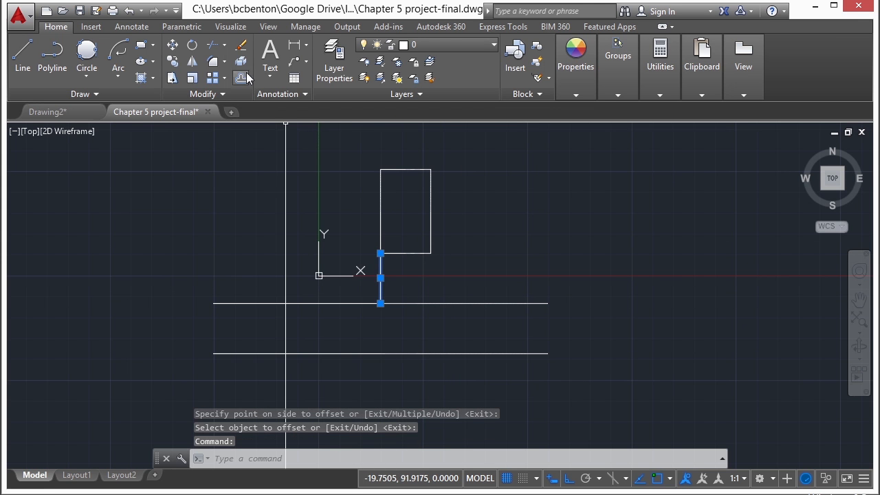
left_click(244, 45)
- Move the rectangle and both ground lines together up and to the right, away from the origin, with Ortho mode off
type("M")
key("Return")
left_click(448, 221)
left_click(381, 404)
key("Return")
left_click(385, 323)
scroll(207, 301, "down", 2)
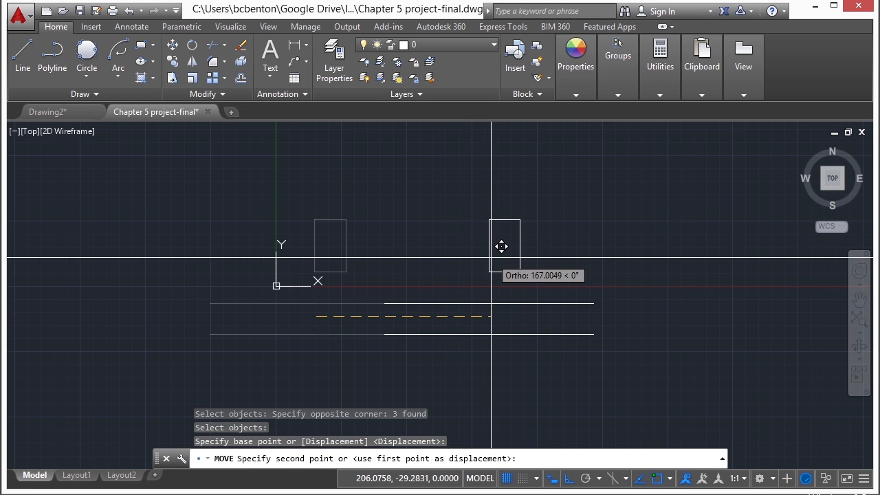
key("F8")
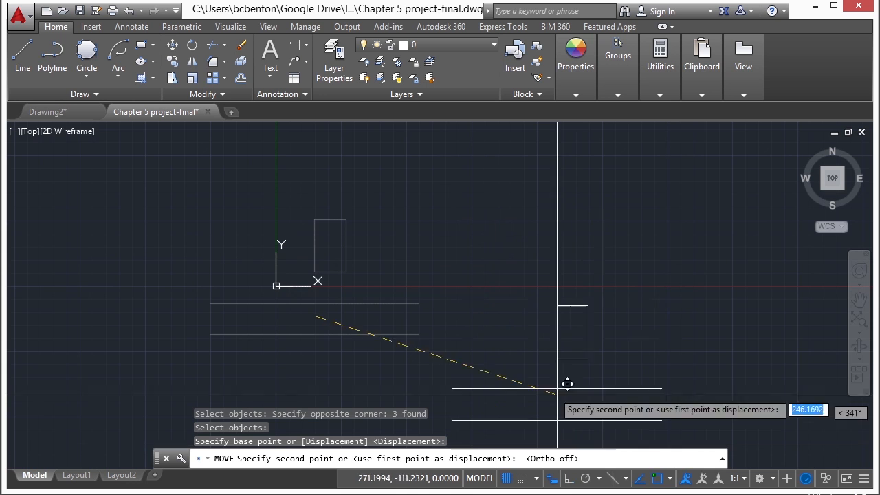
left_click(553, 236)
middle_click_drag(615, 197, 477, 243)
scroll(407, 218, "up", 5)
scroll(414, 227, "down", 2)
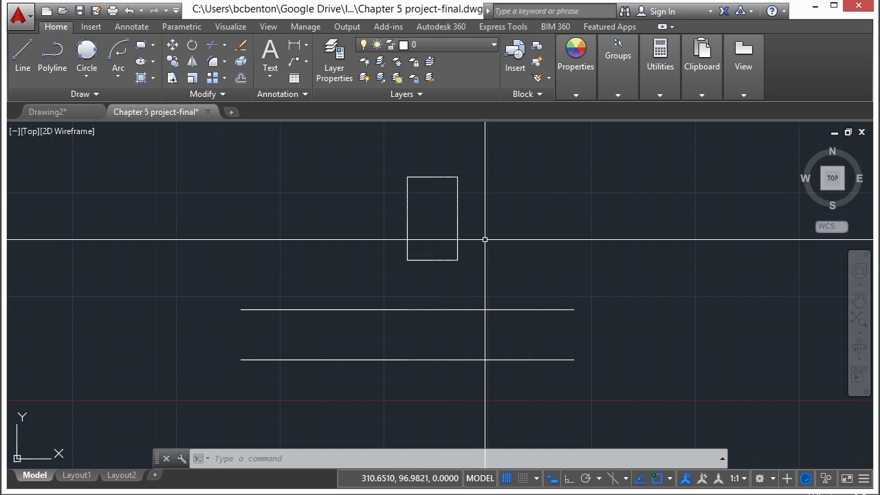
- Draw a line from a Nearest point toward the left of the rectangle's bottom edge, perpendicular to the upper ground line
scroll(426, 289, "up", 2)
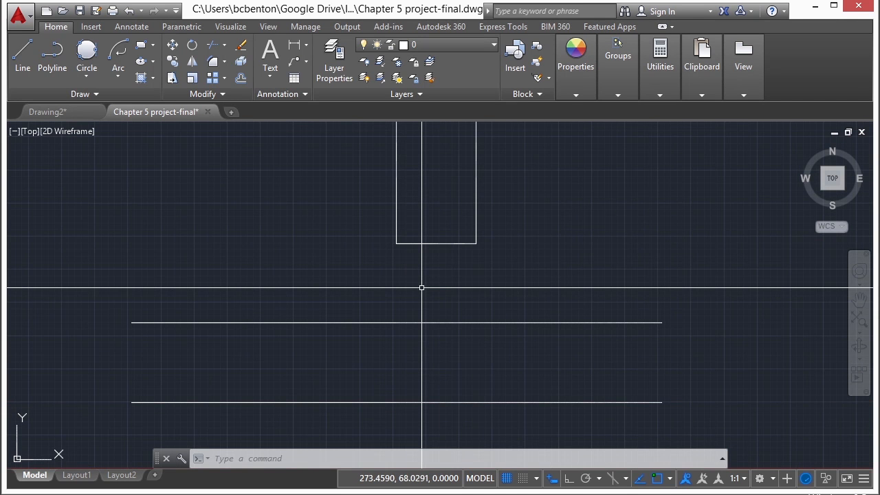
key("Return")
type("nea")
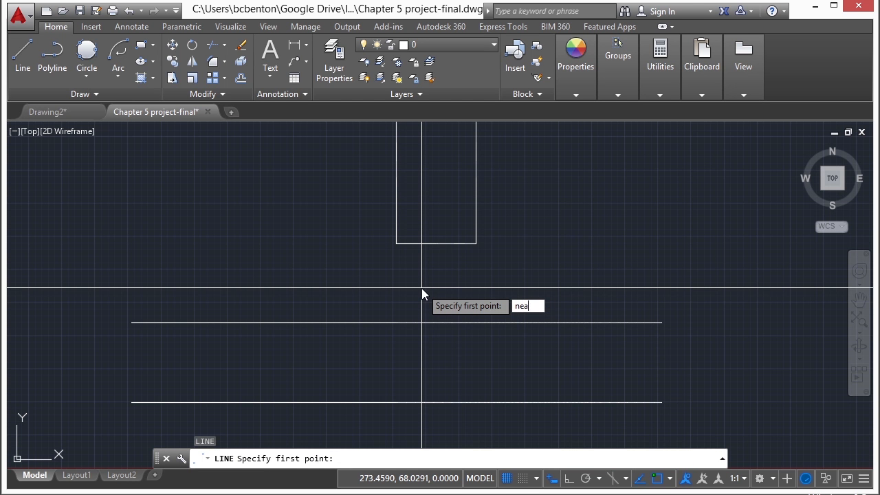
key("Return")
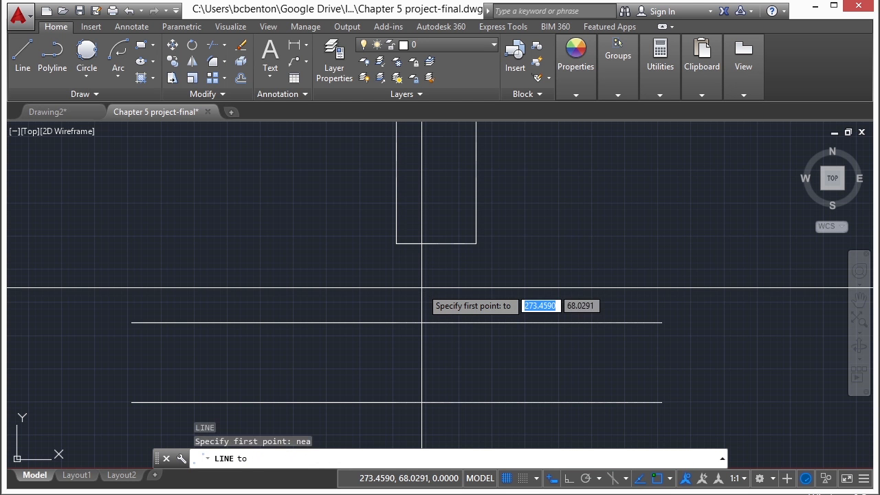
scroll(412, 262, "up", 2)
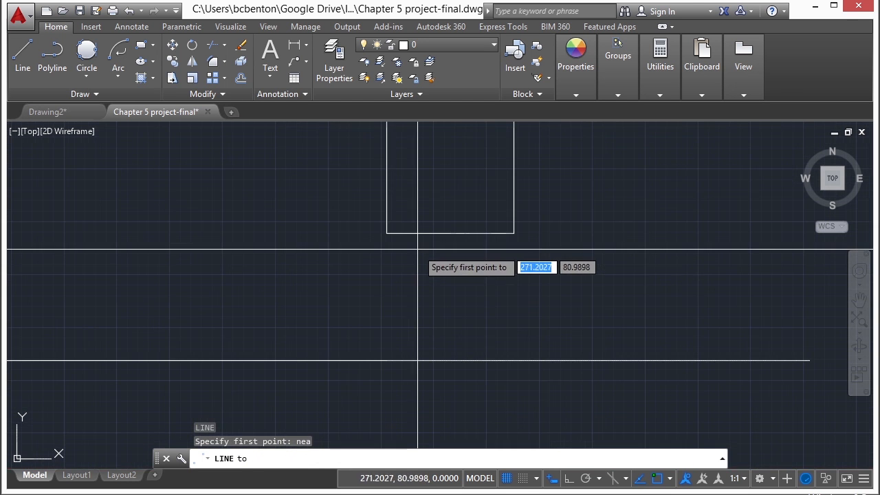
left_click(409, 237)
left_click(410, 234)
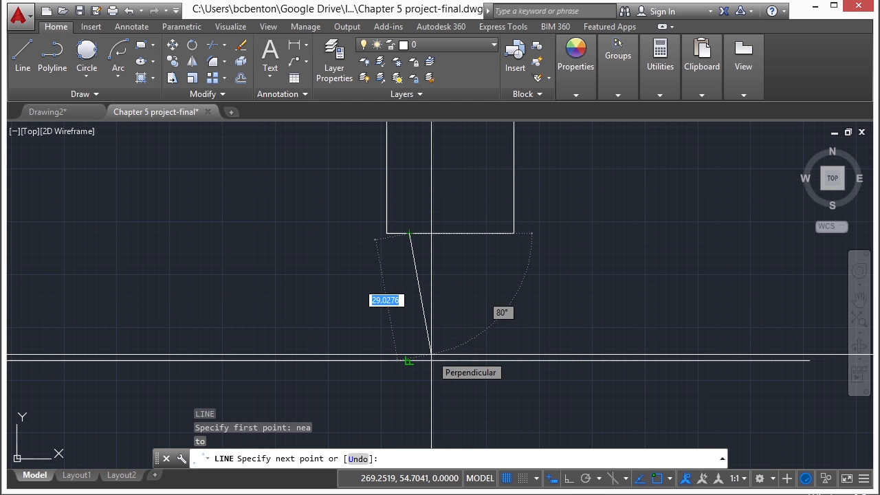
type("per")
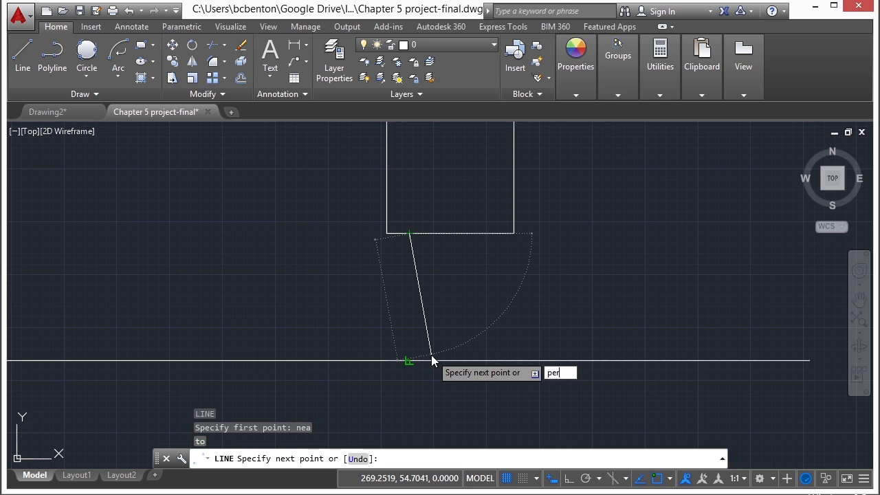
key("Return")
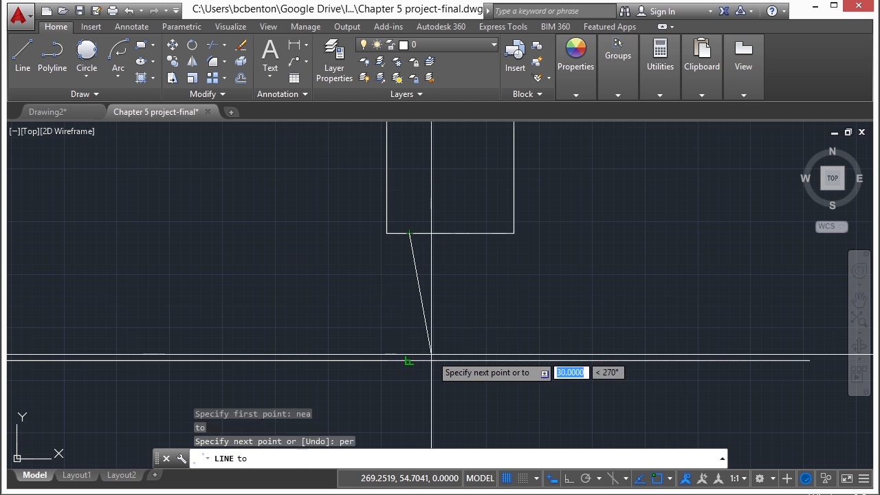
left_click(453, 355)
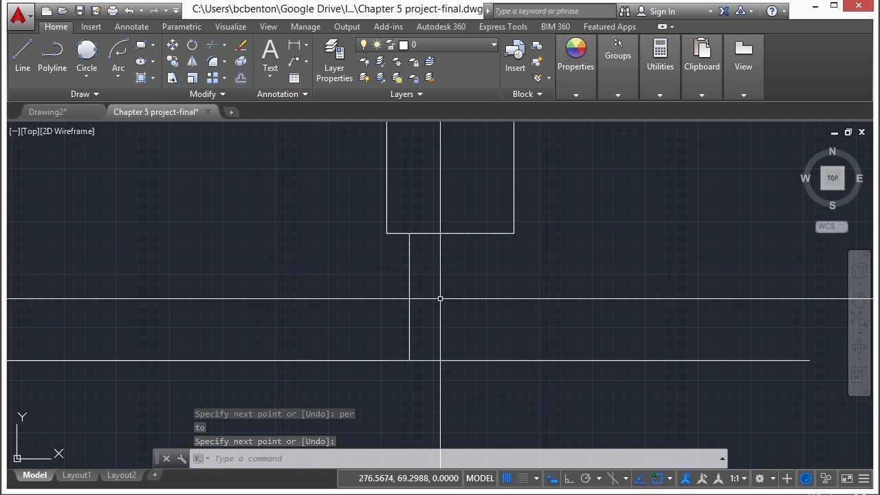
- Offset the vertical line beneath the rectangle 20 units to the right
type("o")
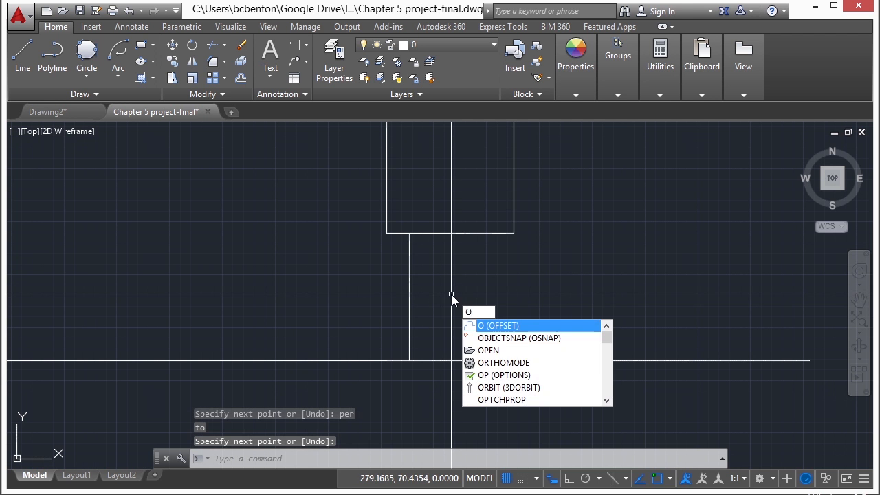
key("Return")
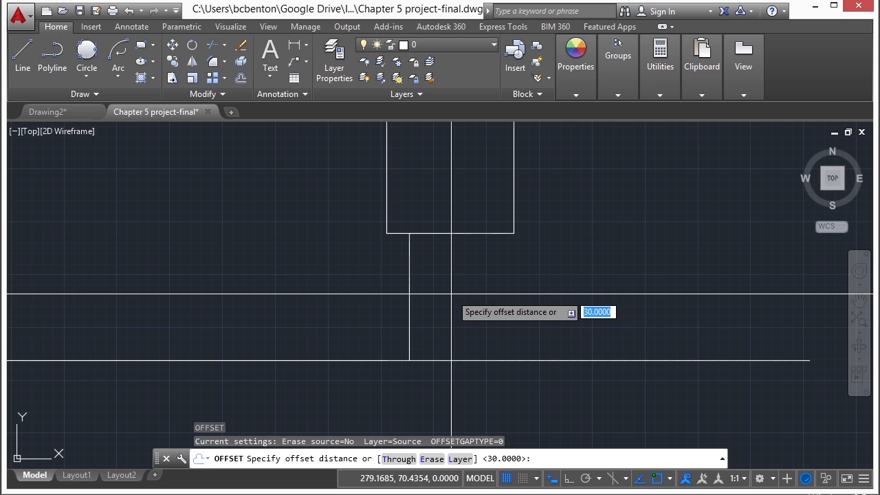
key("Return")
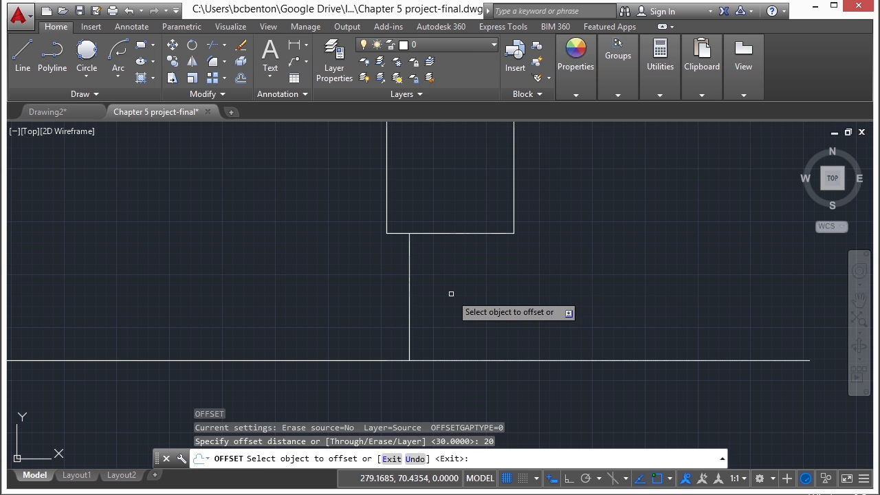
left_click(409, 296)
left_click(414, 296)
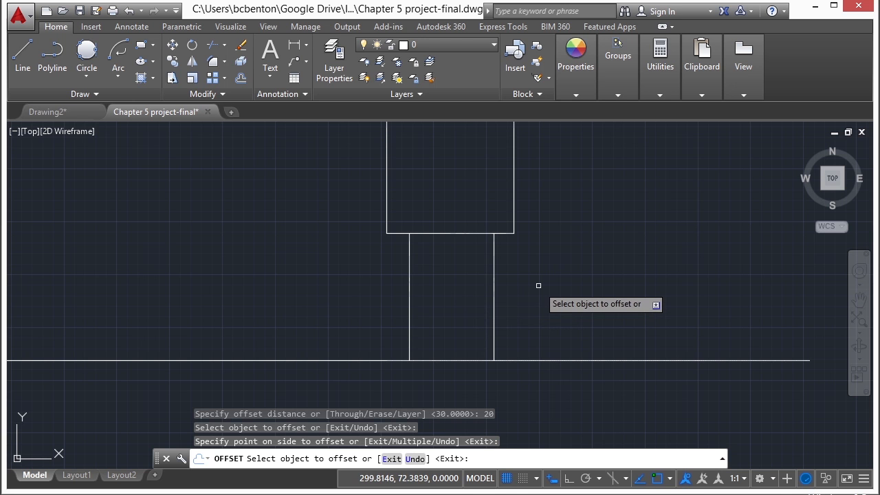
key("Return")
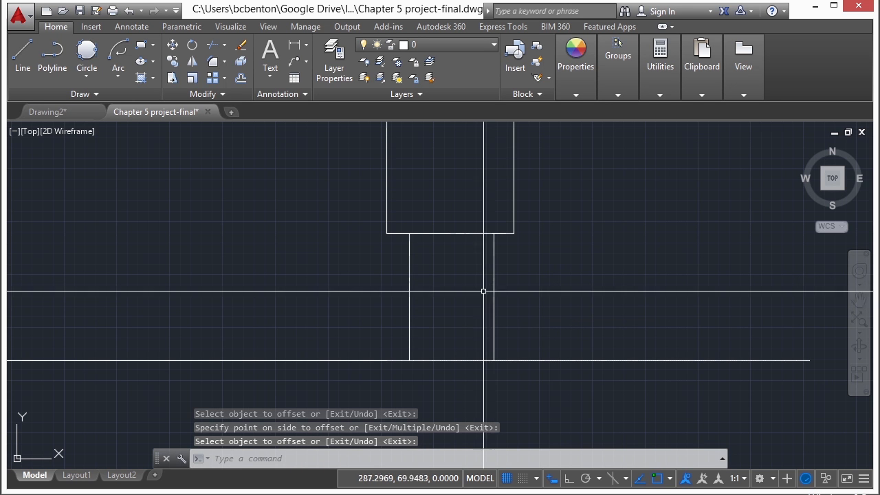
- Draw a 3-unit line at 60 degrees, up and to the right from a Nearest point low on the rectangle's right edge
scroll(457, 303, "down", 2)
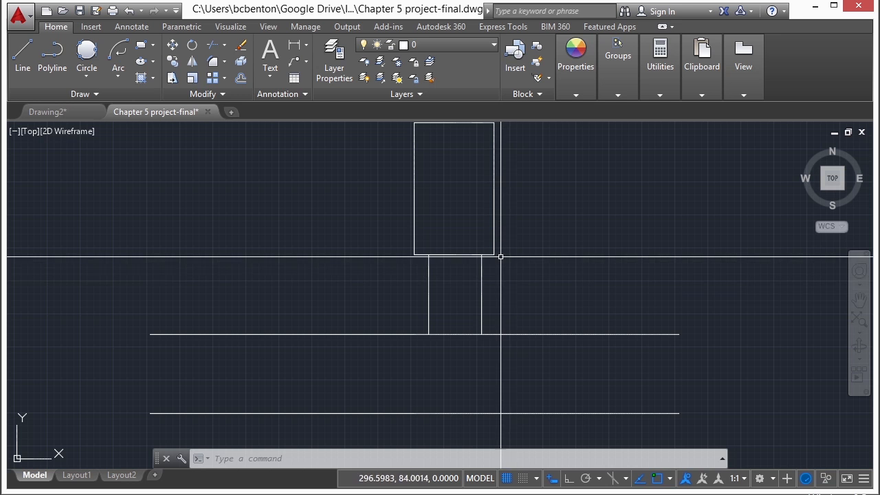
scroll(505, 238, "up", 3)
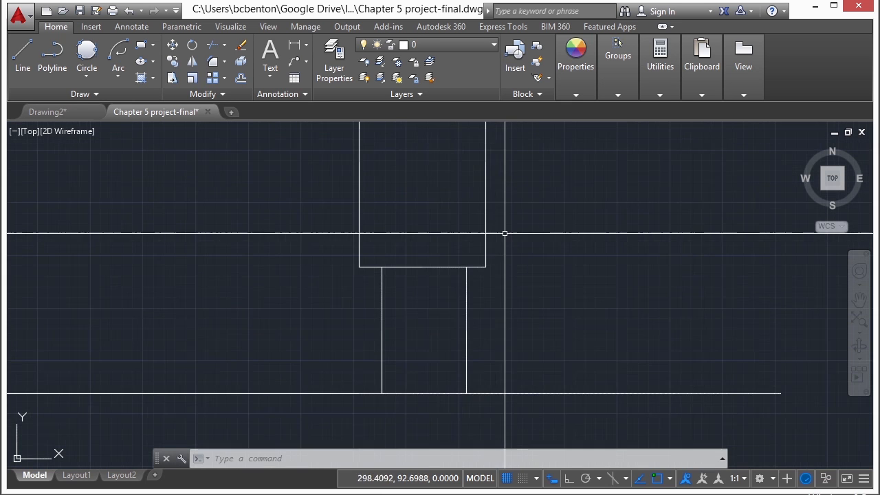
middle_click_drag(500, 236, 501, 299)
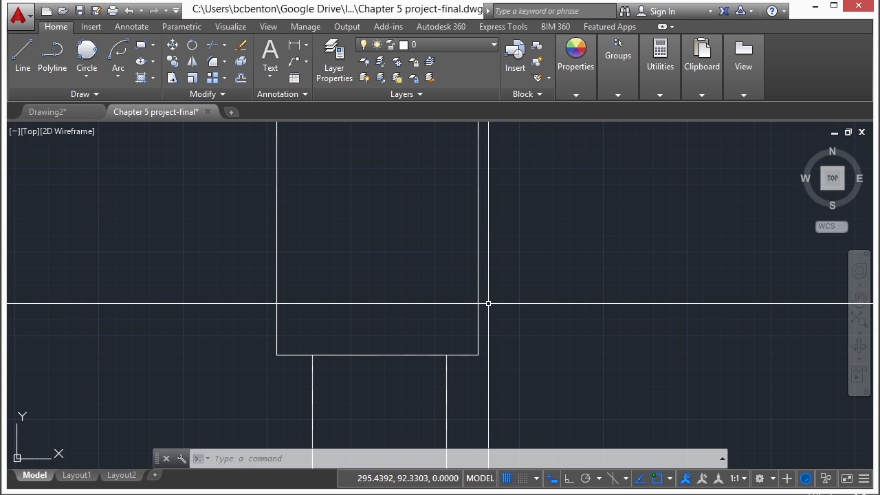
key("Escape")
key("Escape")
type("line")
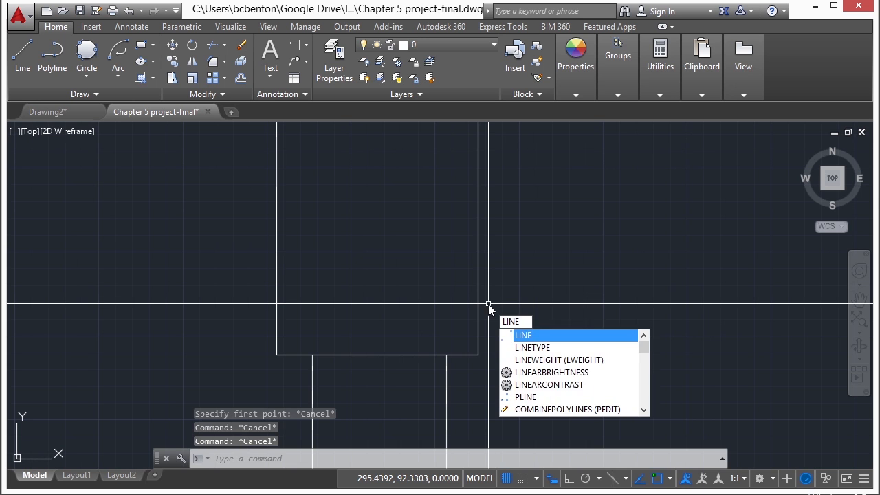
key("Return")
type("nea")
key("Return")
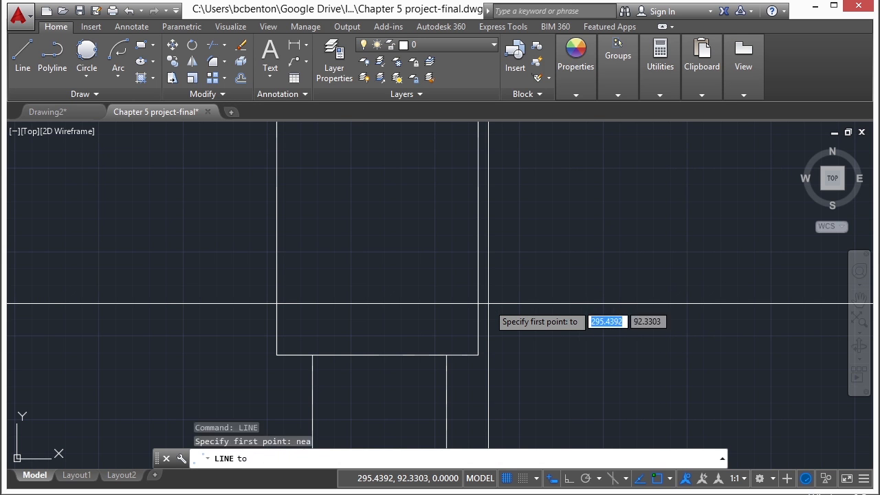
scroll(495, 313, "up", 2)
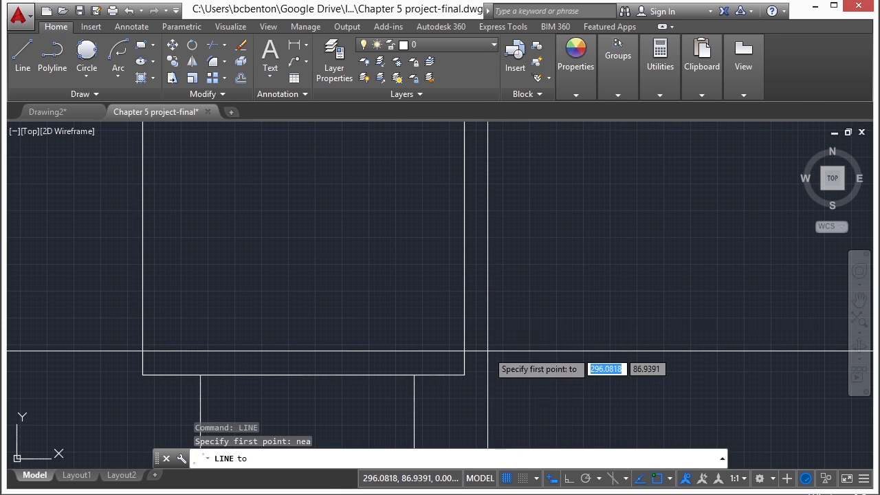
left_click(464, 335)
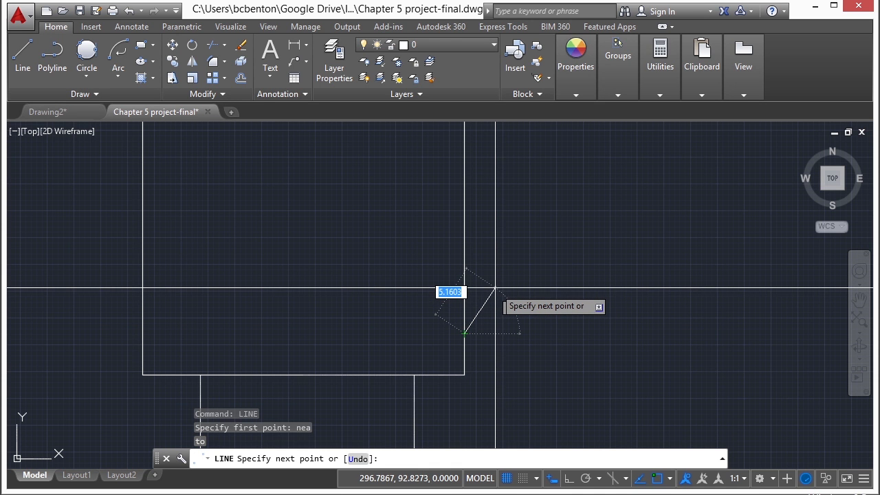
key("Tab")
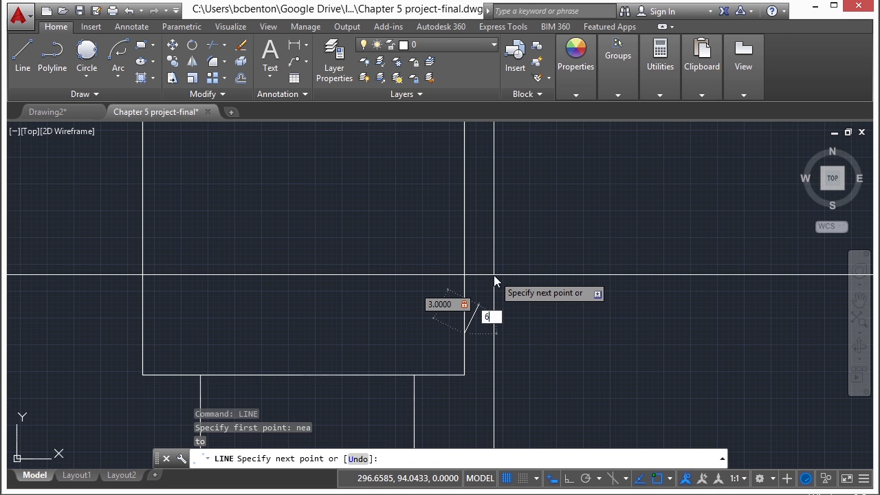
type("60")
key("Return")
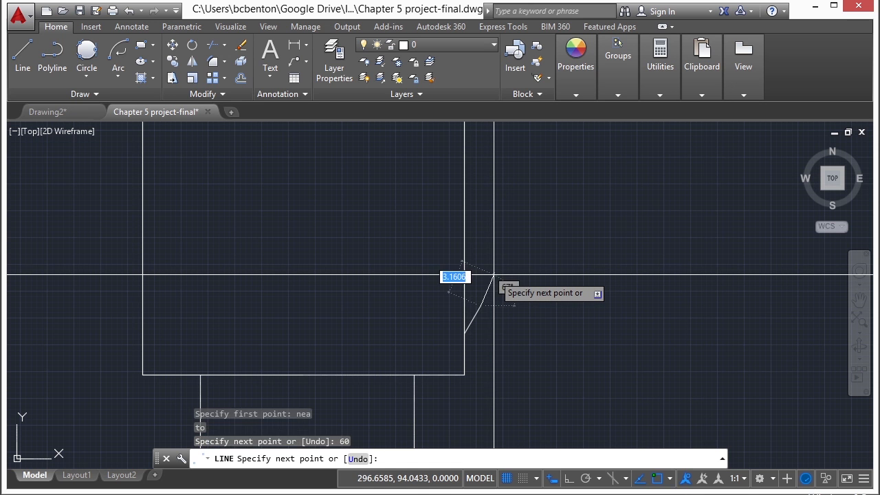
key("Return")
scroll(493, 274, "up", 5)
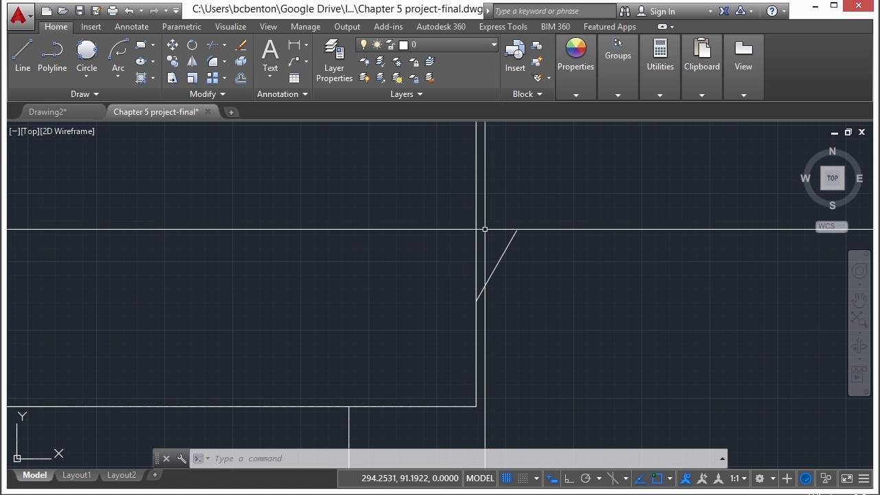
left_click(117, 76)
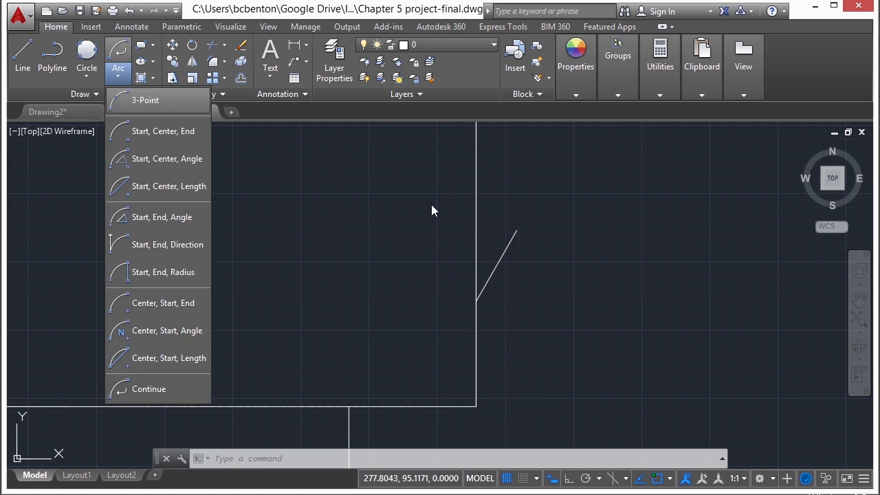
left_click(490, 298)
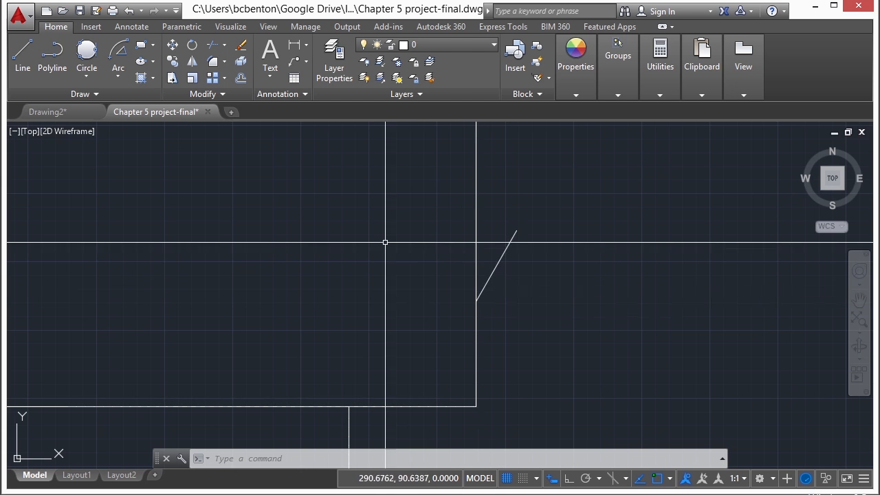
- Draw a 30-degree Center, Start, Angle arc centred on the angled line's lower end, starting at its upper end
left_click(118, 74)
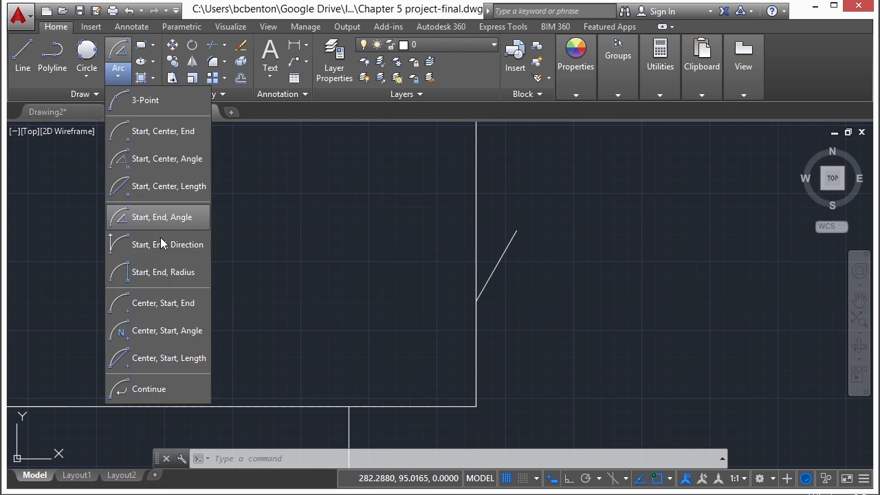
left_click(203, 331)
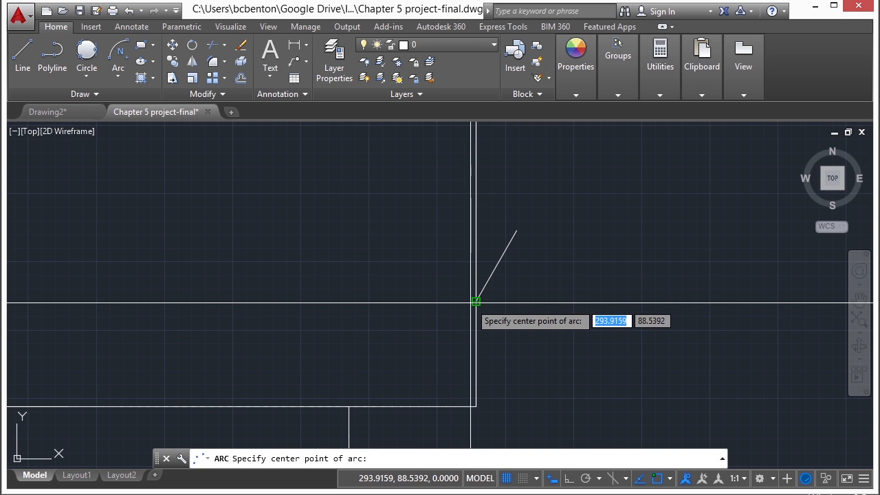
left_click(476, 301)
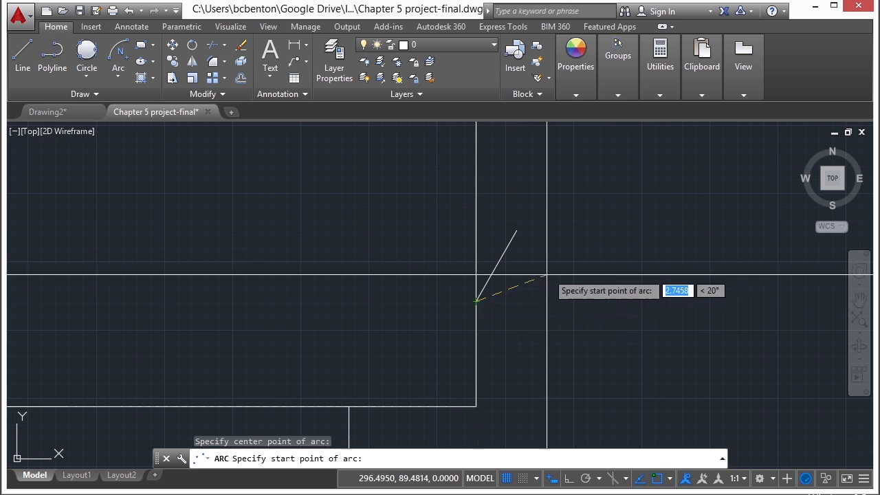
left_click(516, 230)
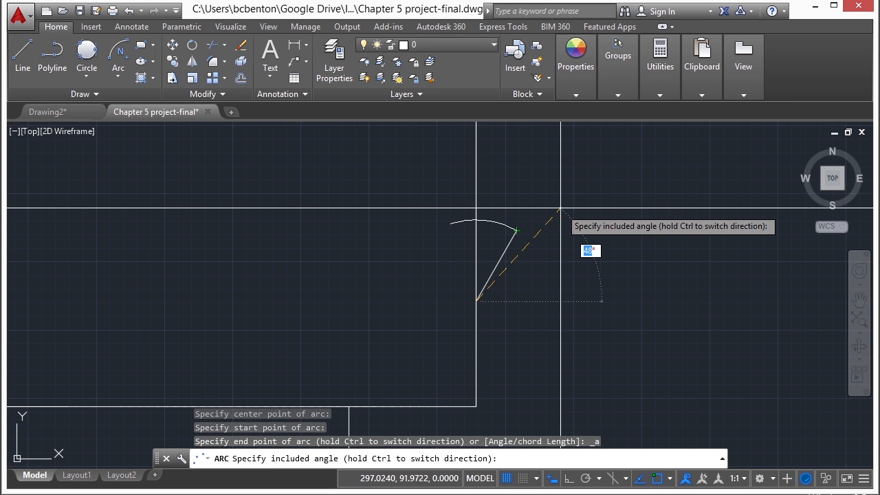
type("30")
key("Return")
- Save the Chapter 5 project-final drawing
scroll(530, 222, "down", 4)
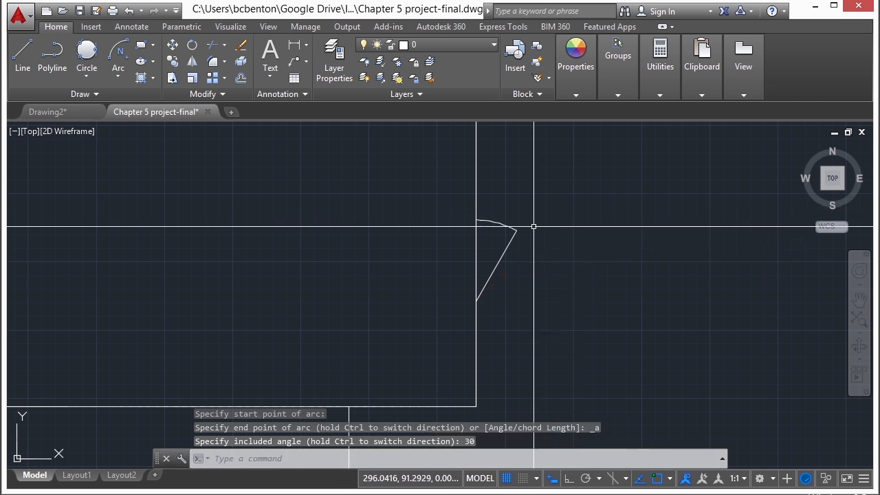
scroll(522, 246, "down", 5)
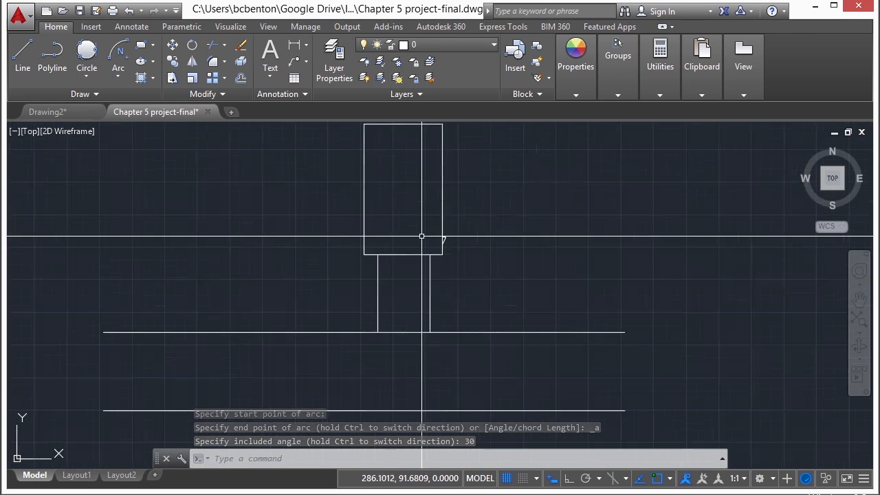
scroll(440, 224, "down", 2)
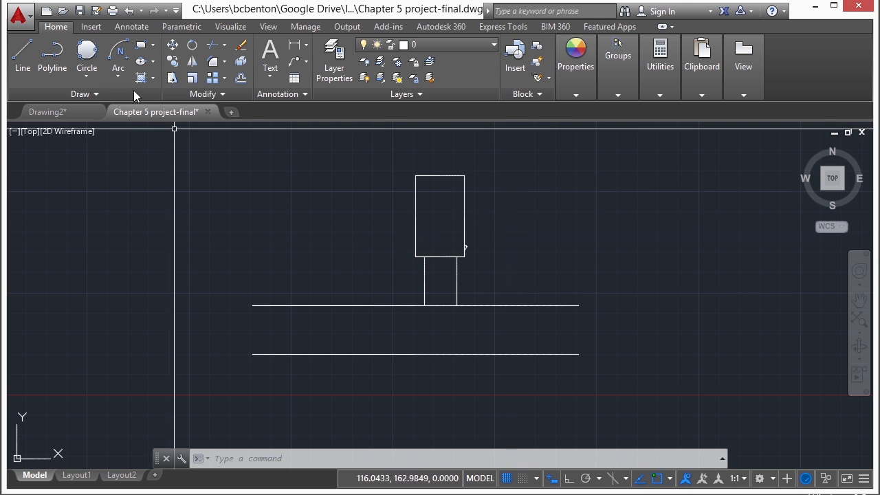
left_click(80, 13)
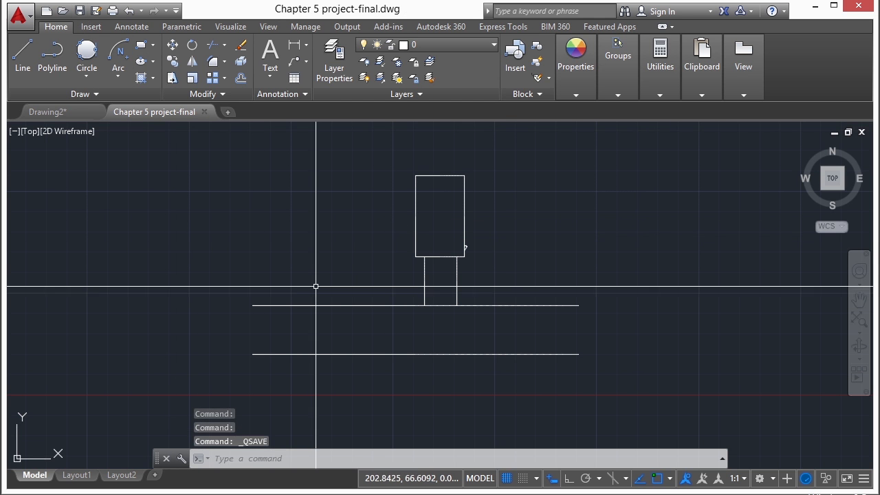
key("ctrl+s")
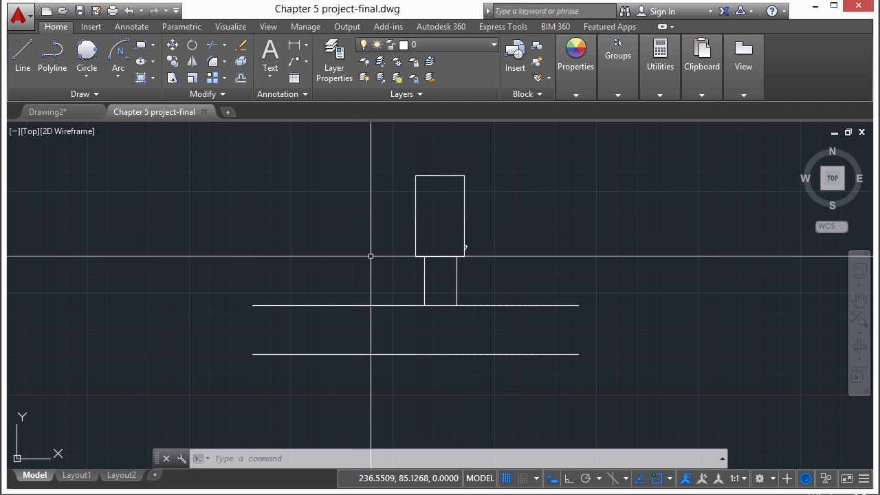
- Start a polyline at the arc's end on the rectangle's right edge and draw a horizontal segment about 9 units right with Ortho on
scroll(474, 254, "up", 5)
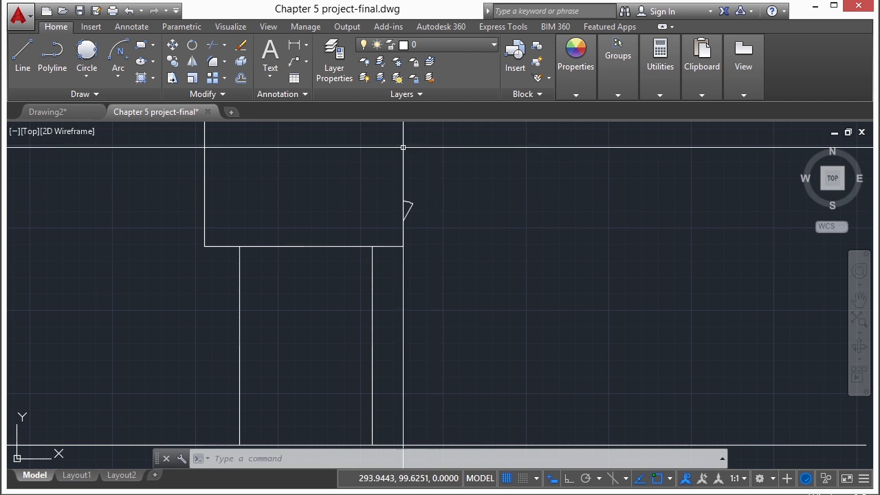
left_click(55, 59)
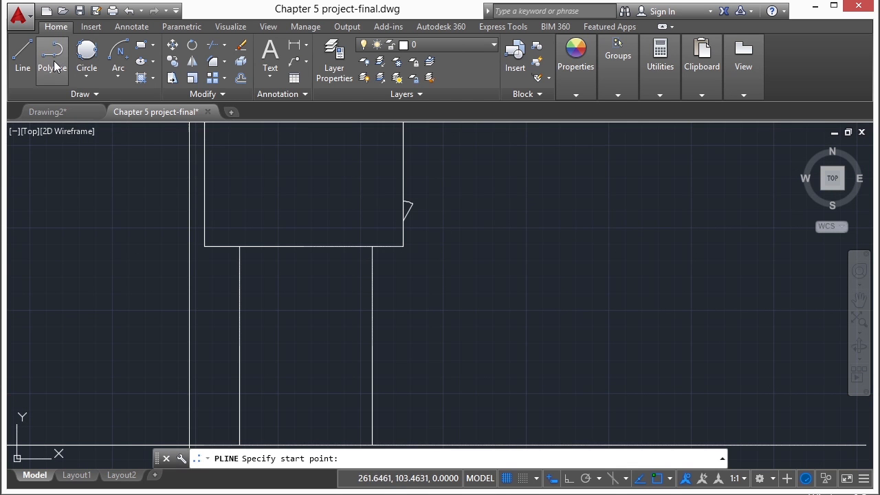
scroll(421, 207, "up", 5)
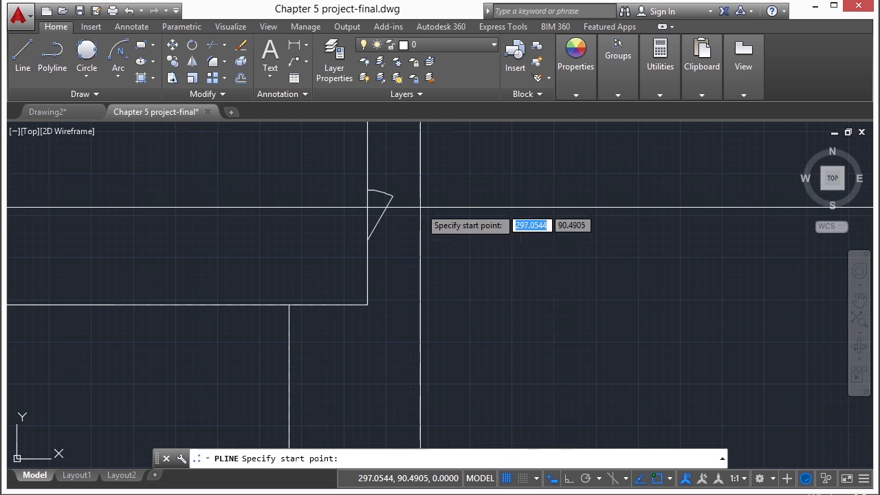
left_click(372, 187)
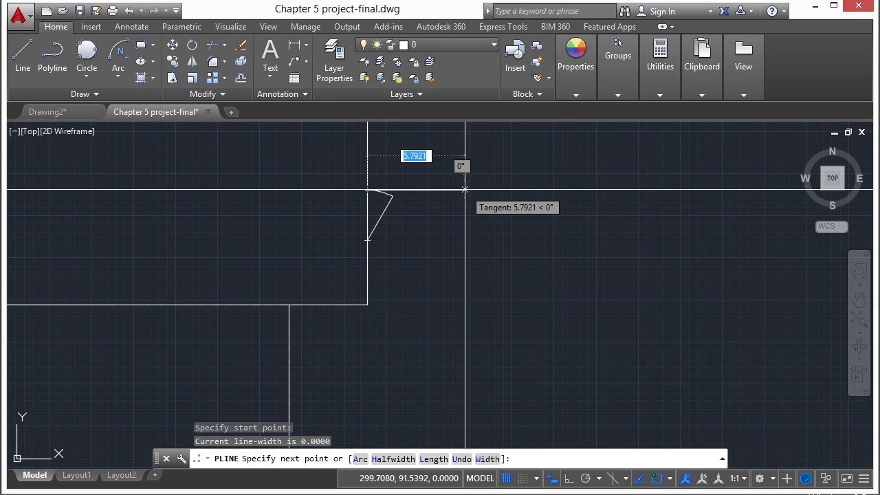
scroll(465, 189, "down", 2)
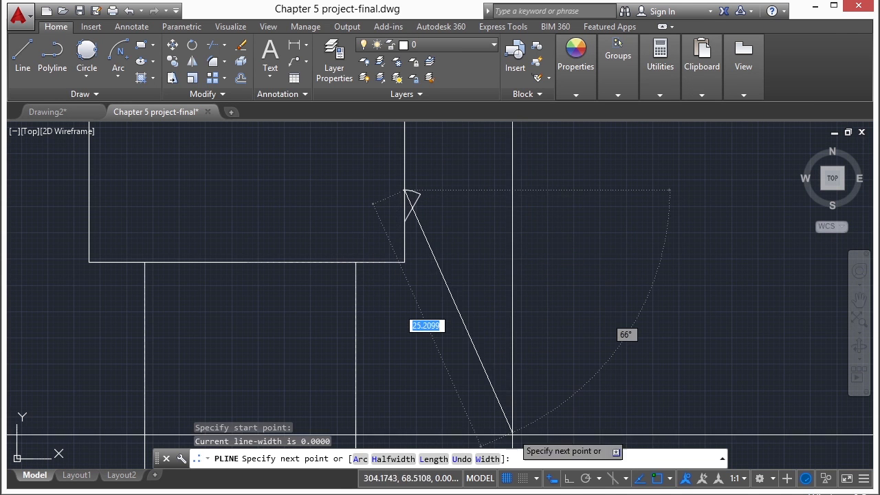
left_click(570, 479)
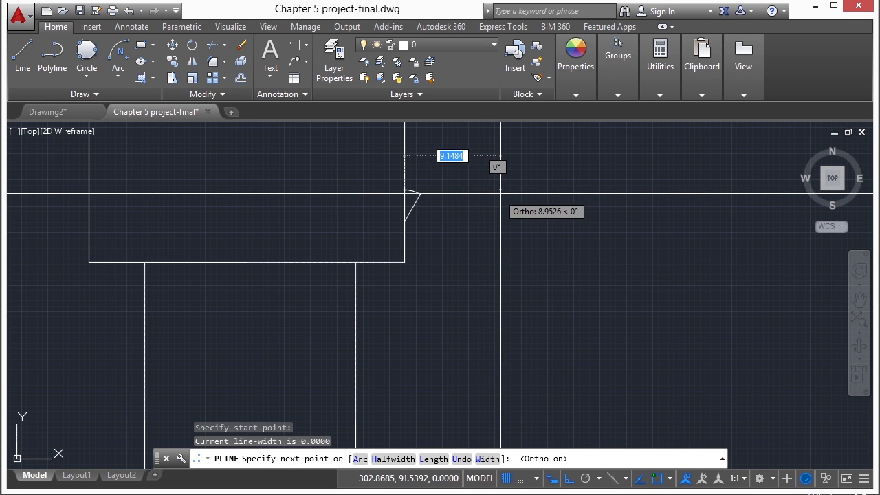
left_click(499, 193)
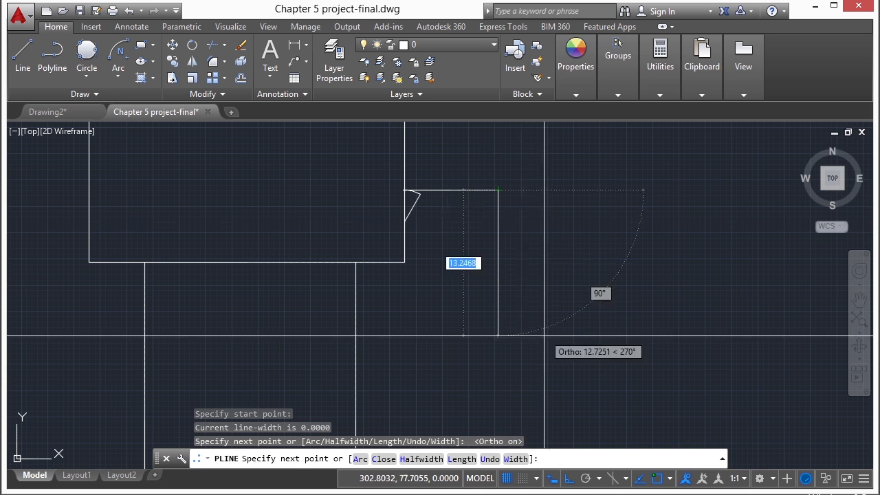
- With Ortho off, continue the polyline with arc segments curving down and back left toward the right support
left_click(568, 479)
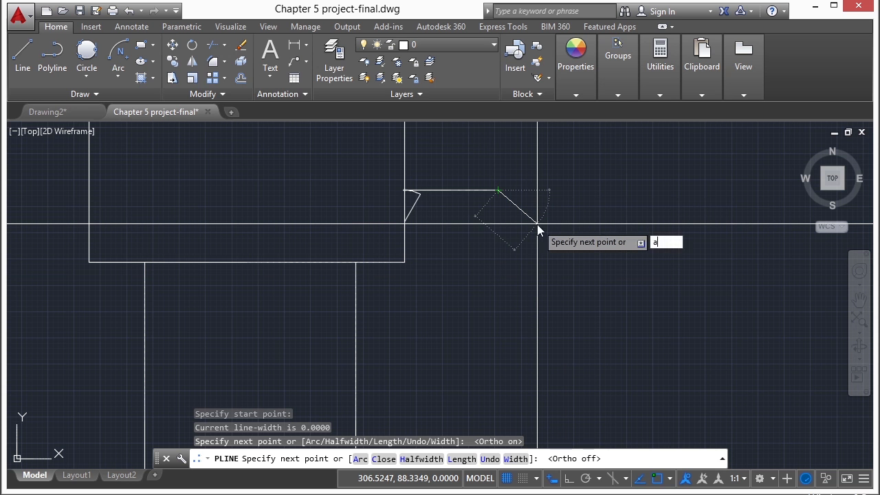
key("Return")
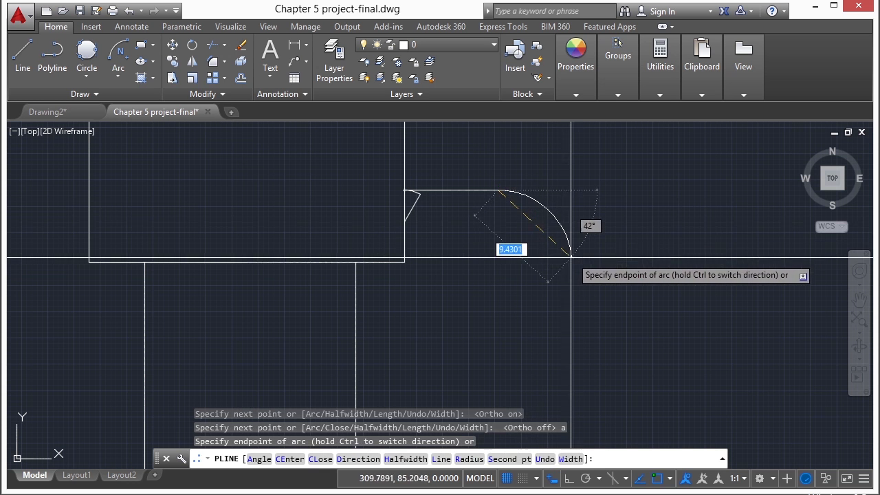
mouse_move(562, 275)
middle_mouse_down()
mouse_move(532, 186)
mouse_move(515, 268)
middle_mouse_up()
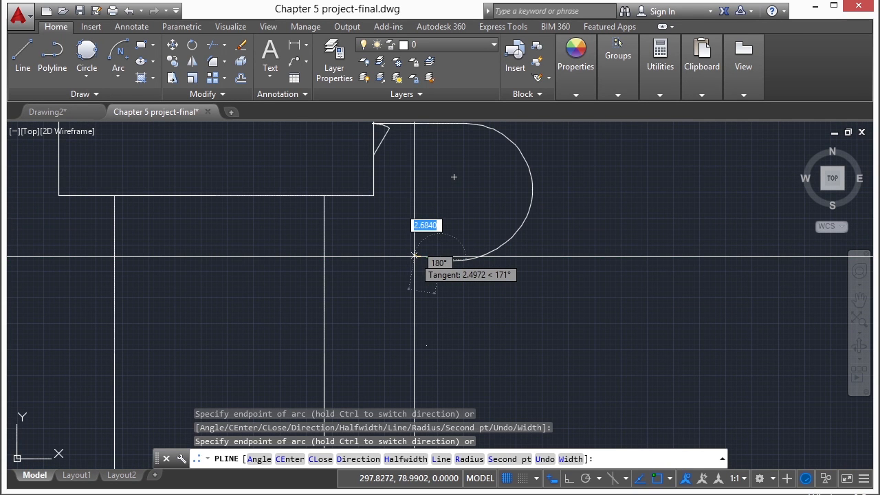
scroll(414, 256, "up", 3)
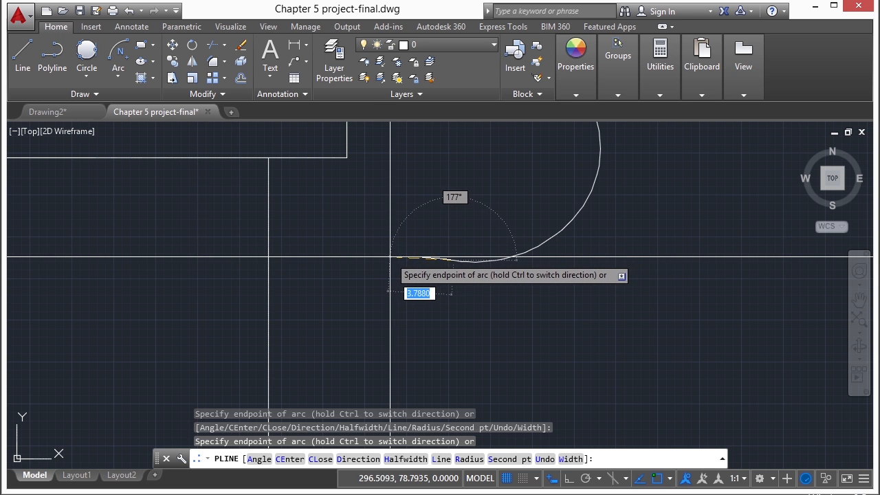
- Switch the polyline back to line mode and finish it with a segment perpendicular to the right support
type("l")
key("Return")
type("per")
key("Return")
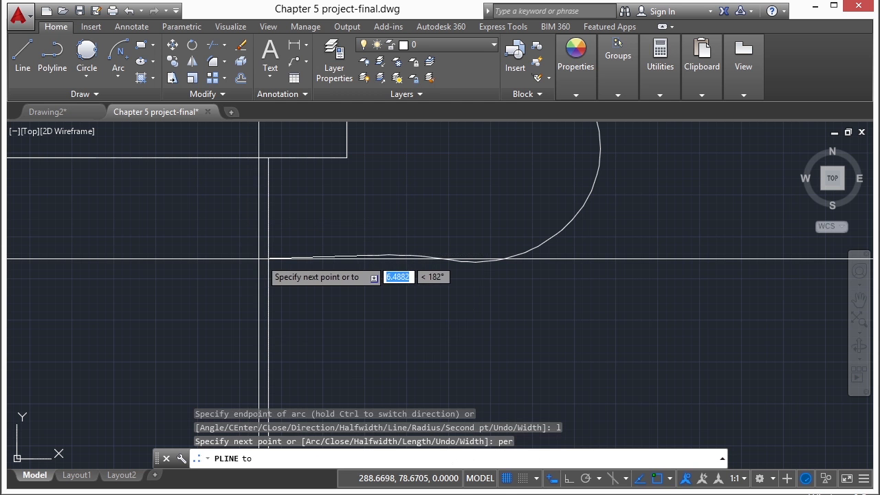
left_click(268, 255)
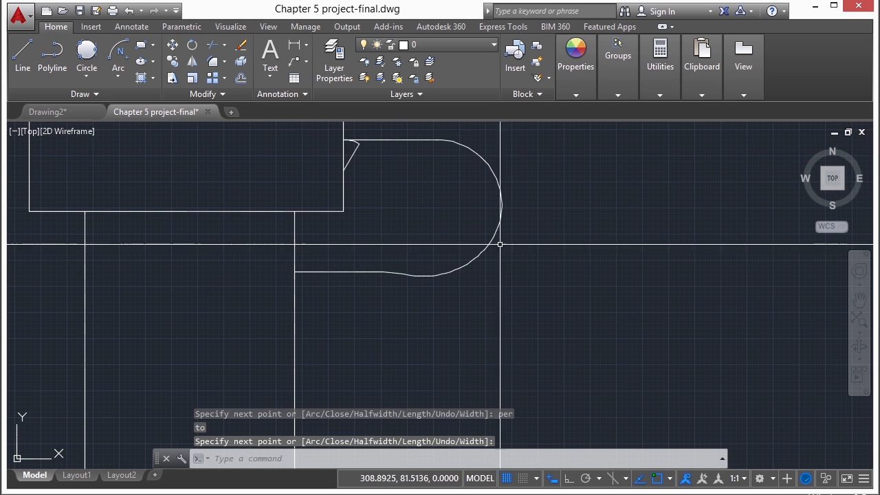
- Offset the curved polyline 3 units inward
type("O")
key("Return")
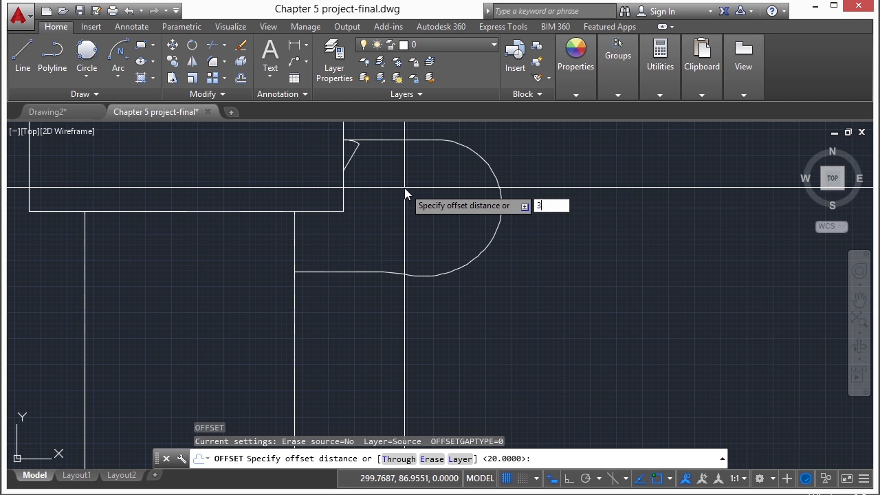
key("Return")
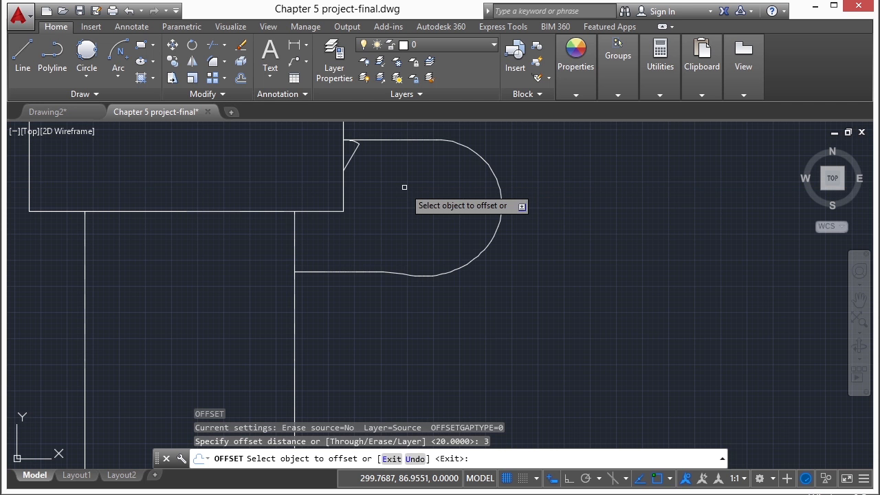
left_click(428, 140)
left_click(436, 202)
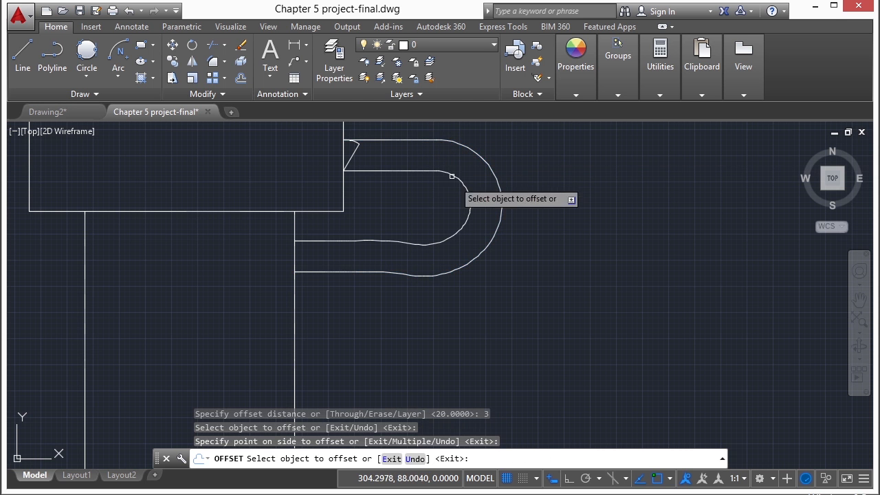
key("Return")
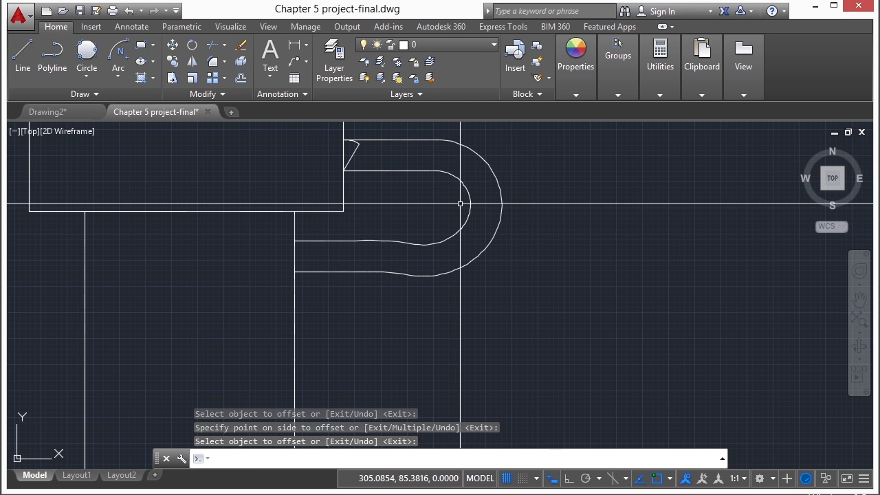
- Place nine points in a rough ring to the left of the rectangle's lower part and the supports
scroll(460, 204, "down", 4)
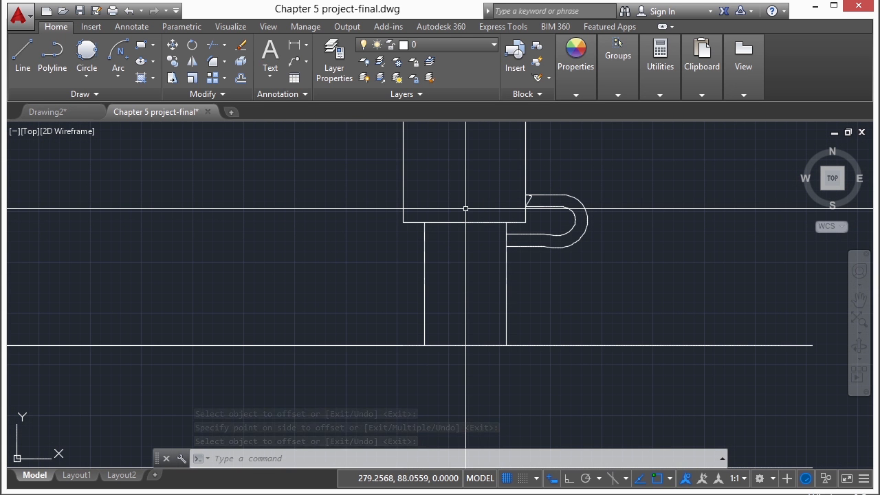
scroll(463, 213, "down", 3)
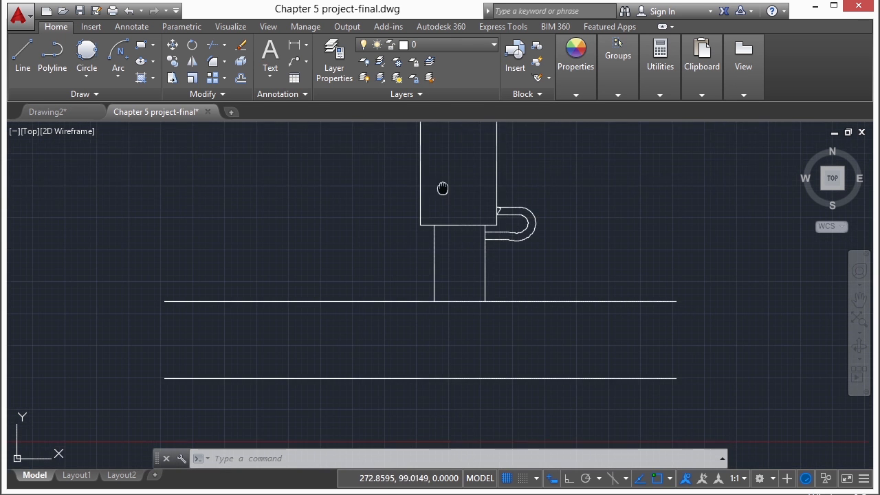
middle_click_drag(449, 270, 446, 245)
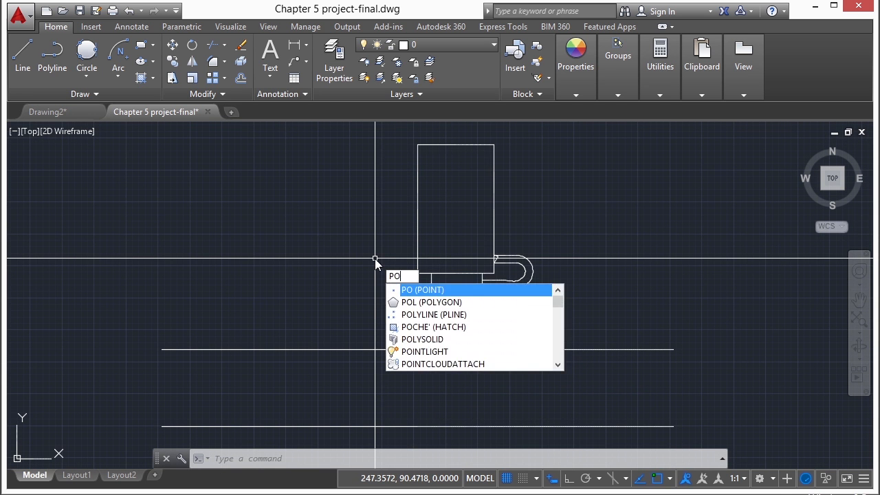
key("Return")
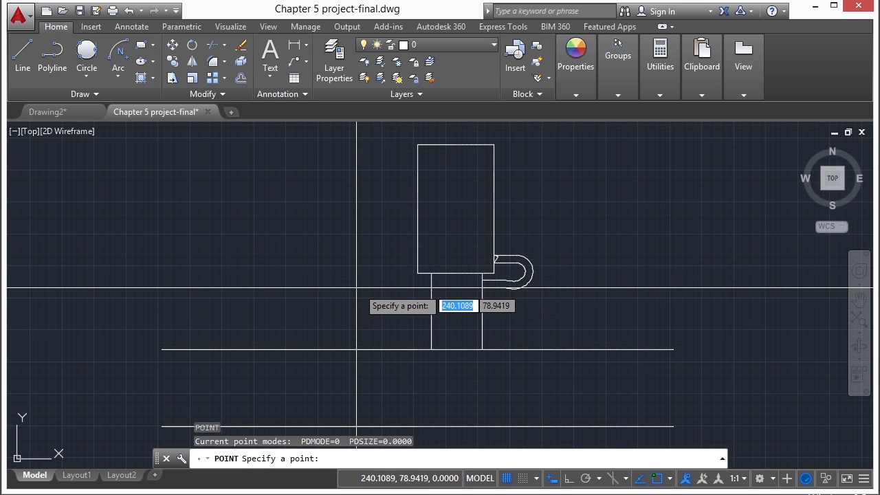
scroll(382, 253, "up", 3)
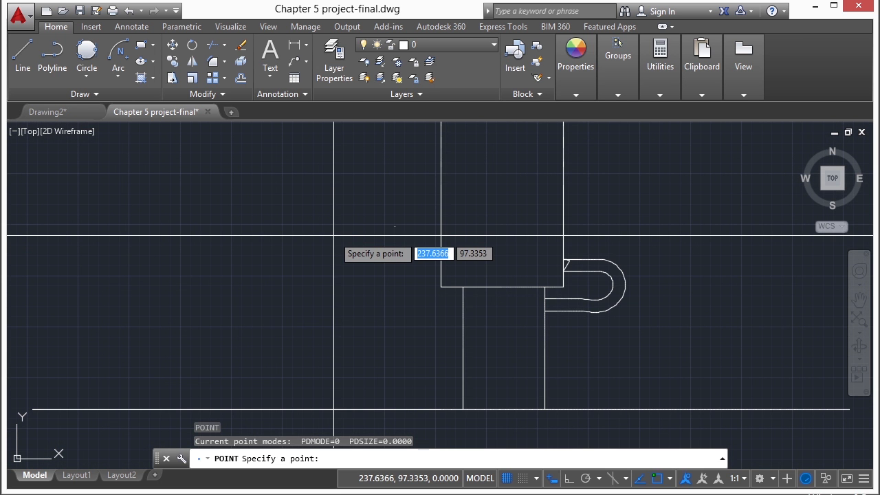
left_click(323, 254)
key("Return")
left_click(309, 312)
key("Return")
left_click(323, 381)
key("Return")
left_click(390, 389)
key("Return")
left_click(418, 348)
key("Return")
left_click(426, 277)
left_click(417, 242)
key("Return")
left_click(357, 236)
key("Return")
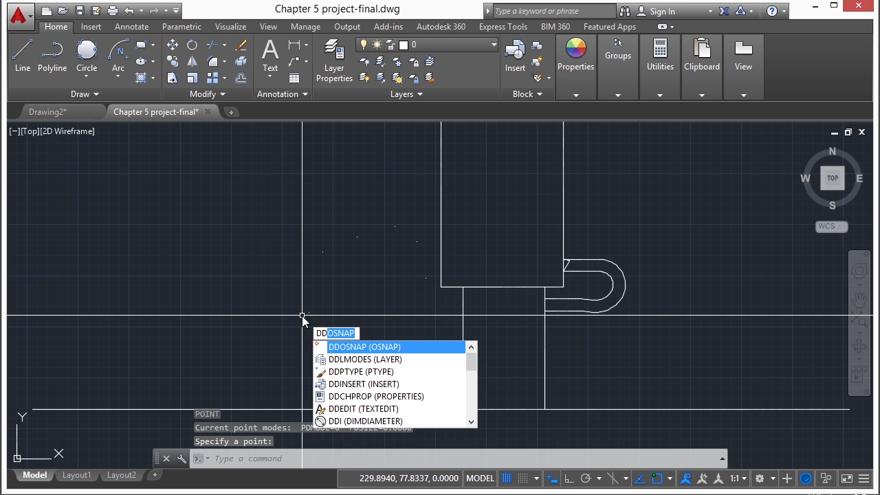
- Change the point style to the plain X marker using DDPTYPE
type("PTY")
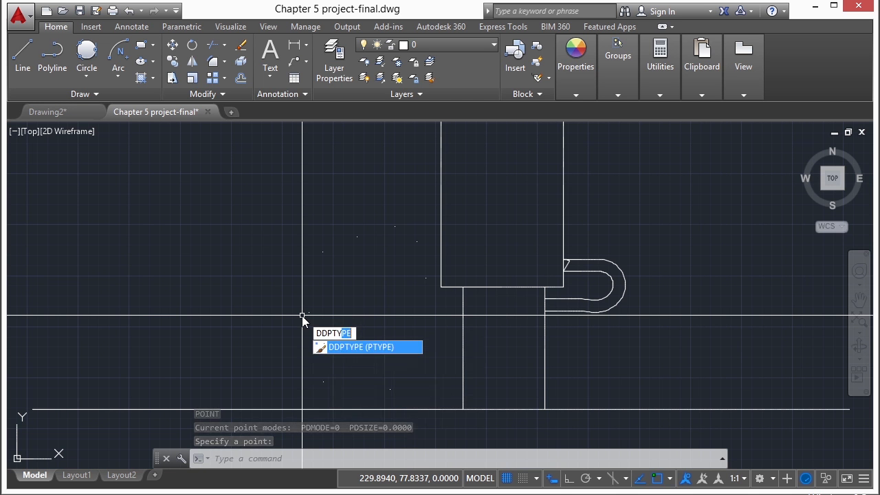
key("Return")
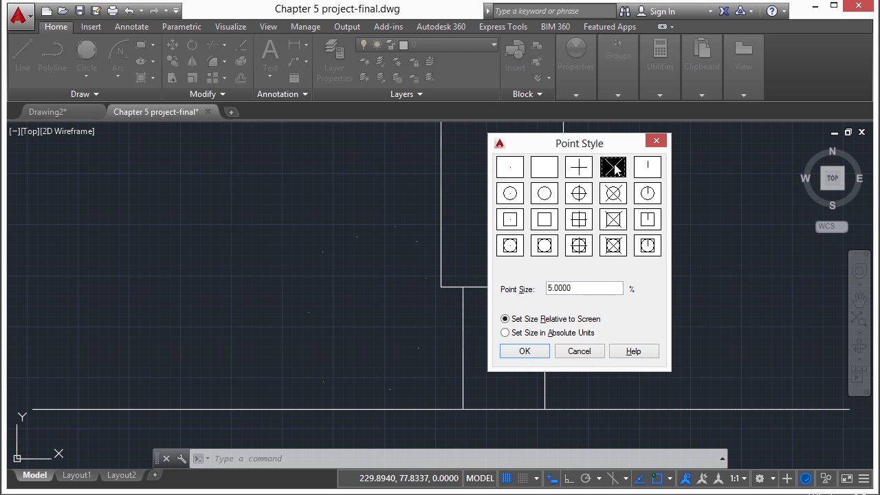
left_click(524, 351)
left_click(531, 338)
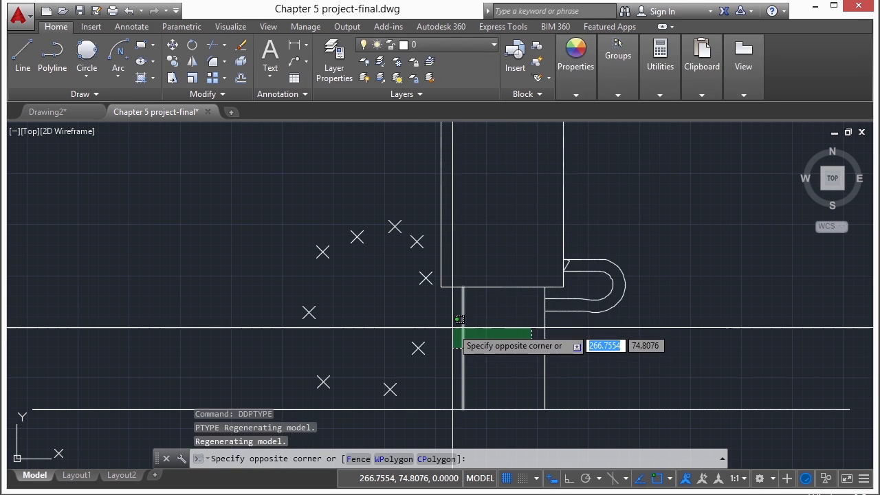
- Draw a closed polyline through the nine X-marked points, starting at the topmost one
key("Escape")
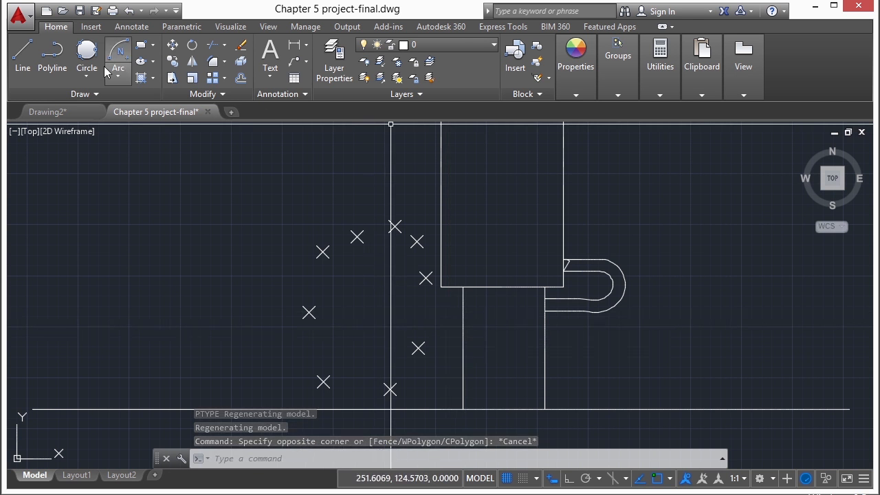
left_click(52, 55)
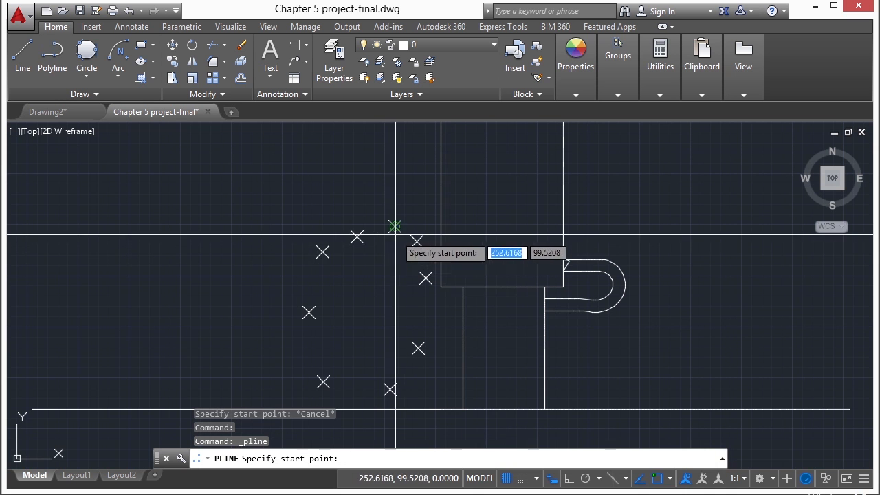
scroll(395, 227, "up", 2)
left_click(388, 233)
left_click(328, 249)
left_click(274, 274)
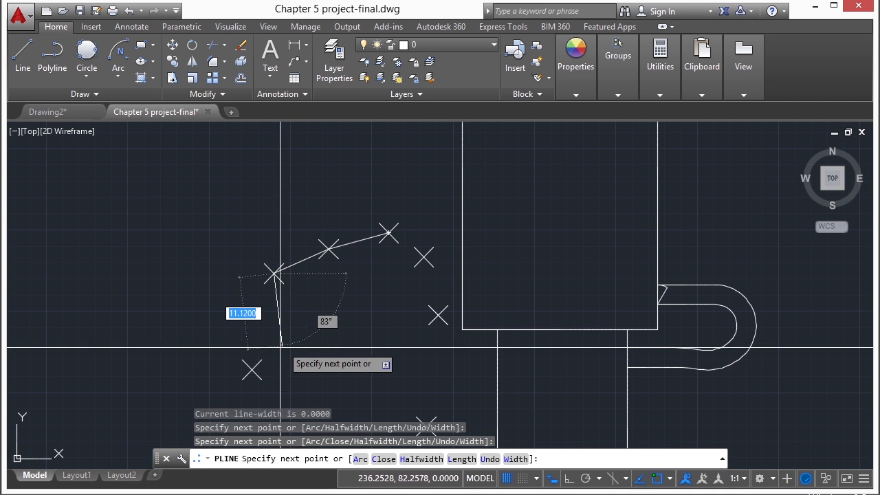
left_click(251, 371)
mouse_move(327, 321)
middle_mouse_down()
mouse_move(338, 240)
mouse_move(296, 206)
middle_mouse_up()
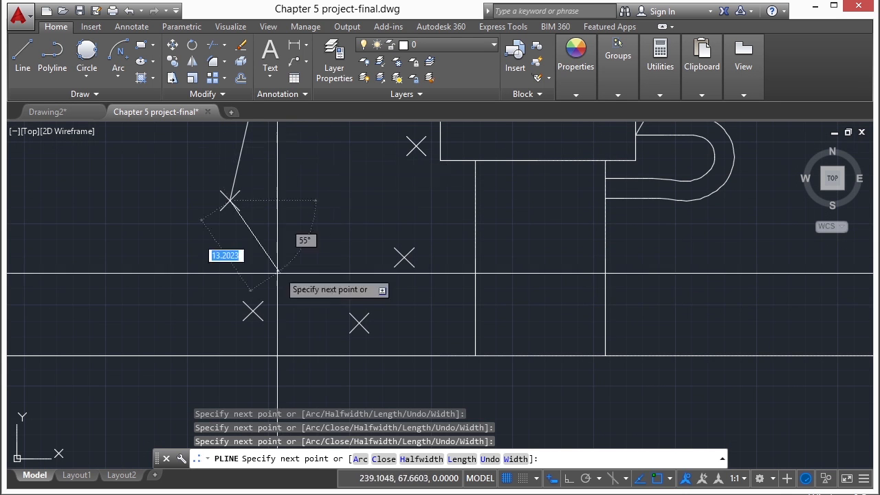
left_click(251, 311)
left_click(359, 322)
left_click(404, 258)
left_click(416, 145)
middle_click_drag(416, 146, 409, 276)
left_click(395, 217)
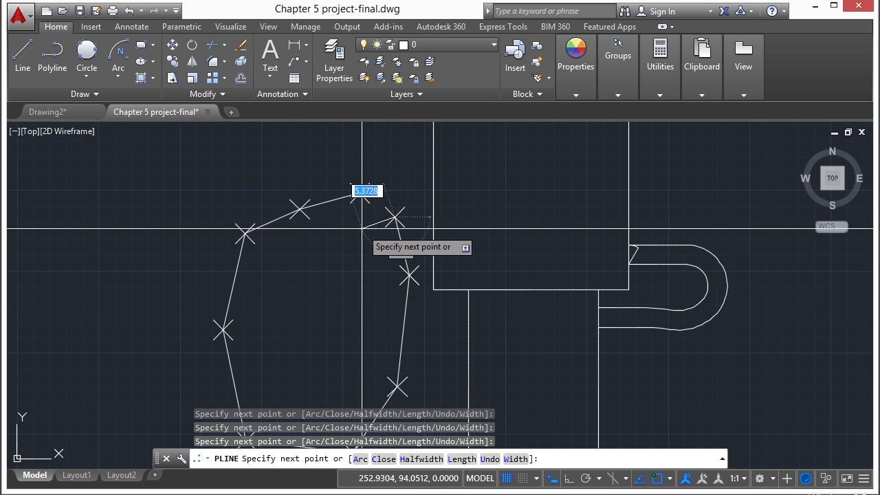
key("Return")
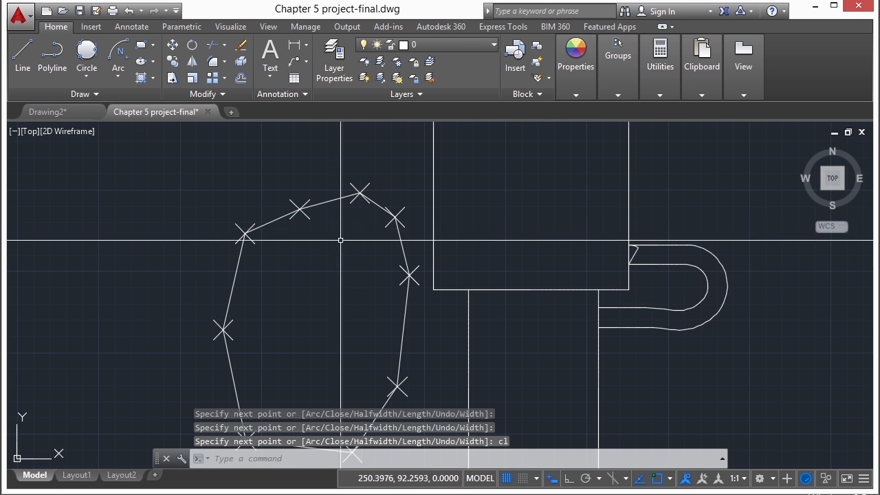
- Draw ten small circles of varying radii scattered inside the closed polyline
scroll(303, 234, "down", 4)
scroll(290, 296, "up", 2)
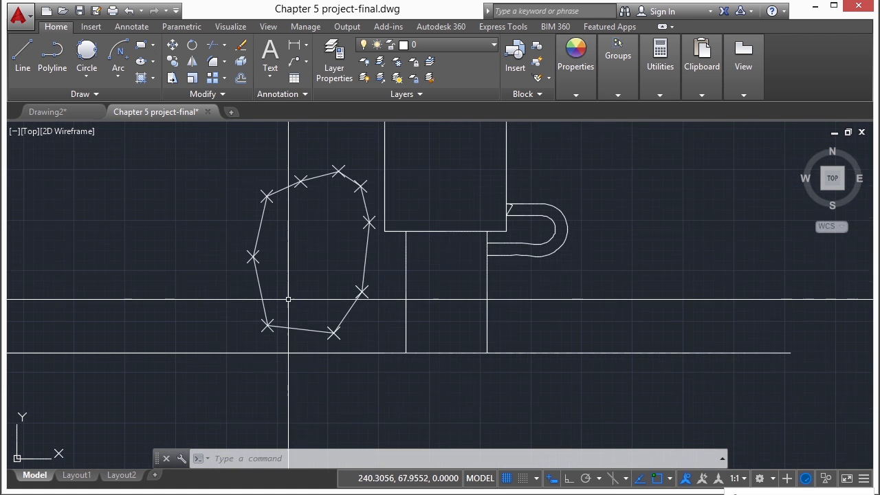
left_click(86, 77)
left_click(94, 101)
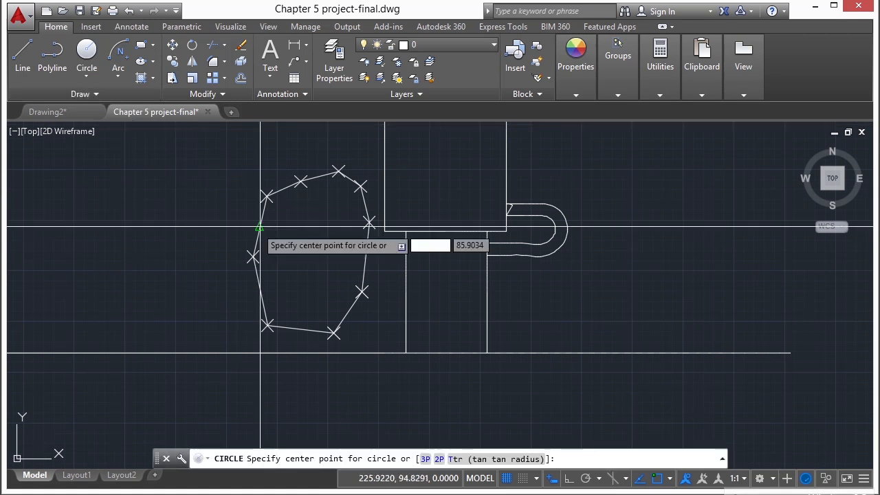
scroll(285, 204, "up", 3)
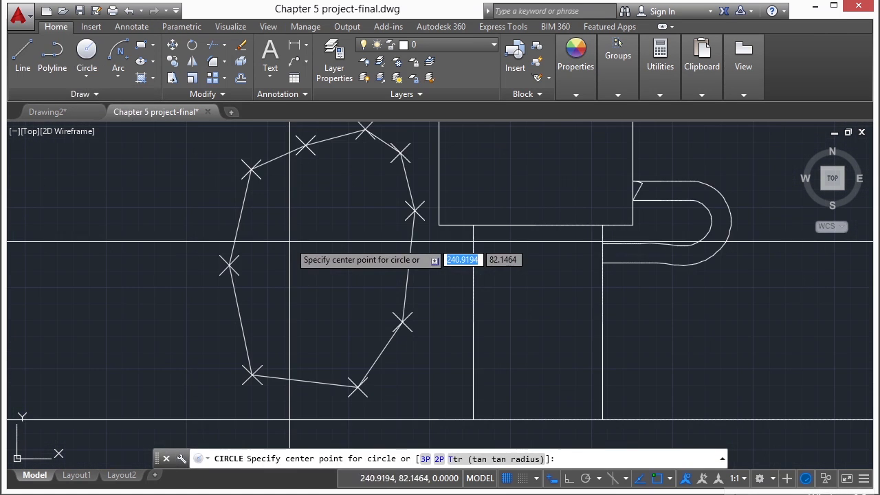
left_click(283, 198)
left_click(296, 189)
key("Return")
left_click(345, 180)
left_click(365, 180)
key("Return")
left_click(368, 228)
left_click(369, 239)
key("Return")
left_click(286, 252)
left_click(287, 269)
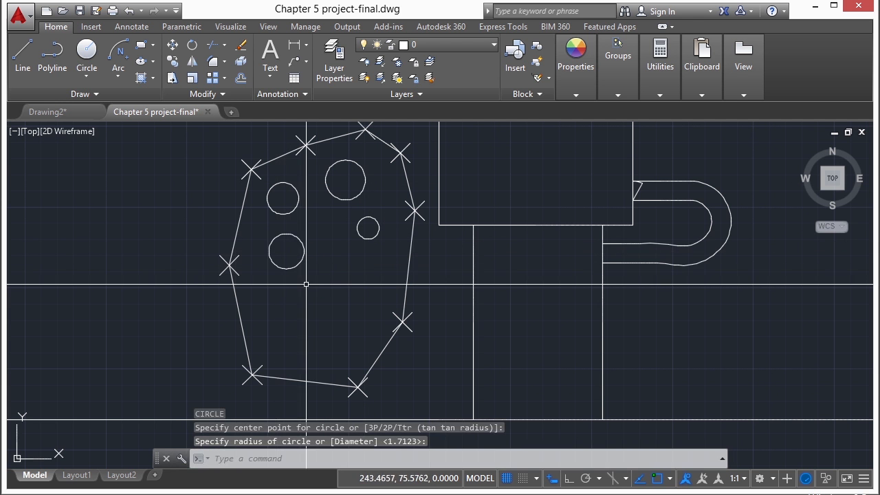
key("Return")
left_click(332, 247)
left_click(333, 264)
key("Return")
left_click(362, 281)
left_click(368, 297)
key("Return")
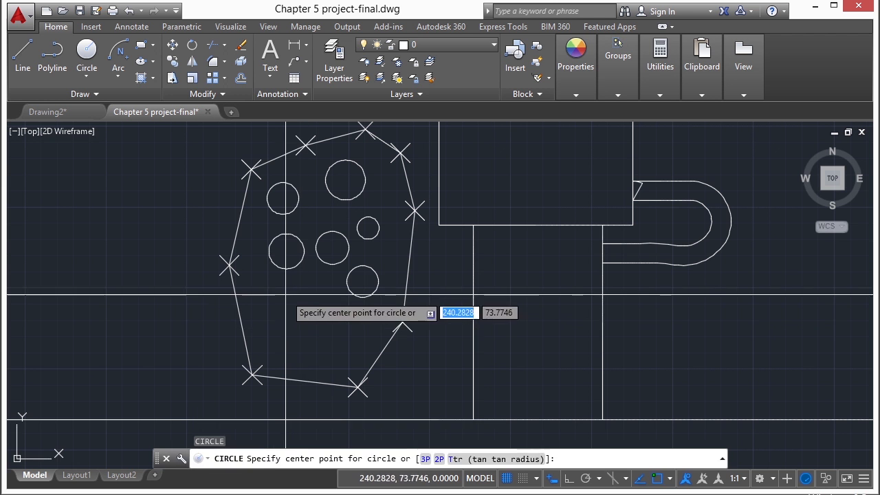
left_click(285, 295)
key("Return")
key("Return")
left_click(274, 343)
key("Return")
key("Return")
left_click(323, 318)
left_click(330, 333)
key("Return")
left_click(331, 355)
key("Return")
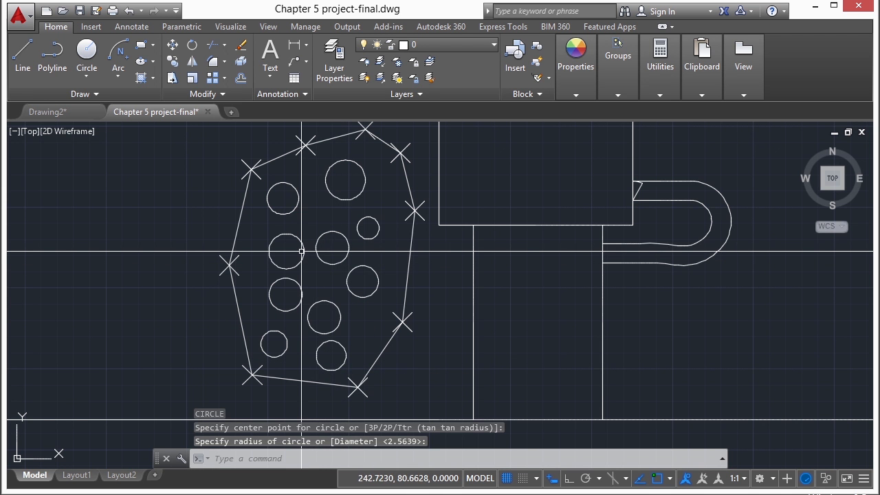
- With Ortho on, draw a centre-based ellipse to the right of the rectangle, with half-axes of 5 horizontally and 10 vertically
scroll(301, 252, "down", 6)
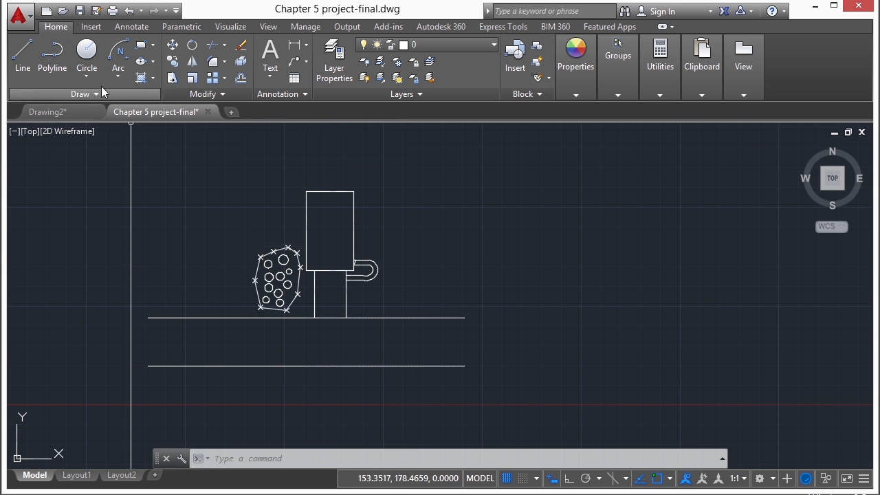
left_click(152, 62)
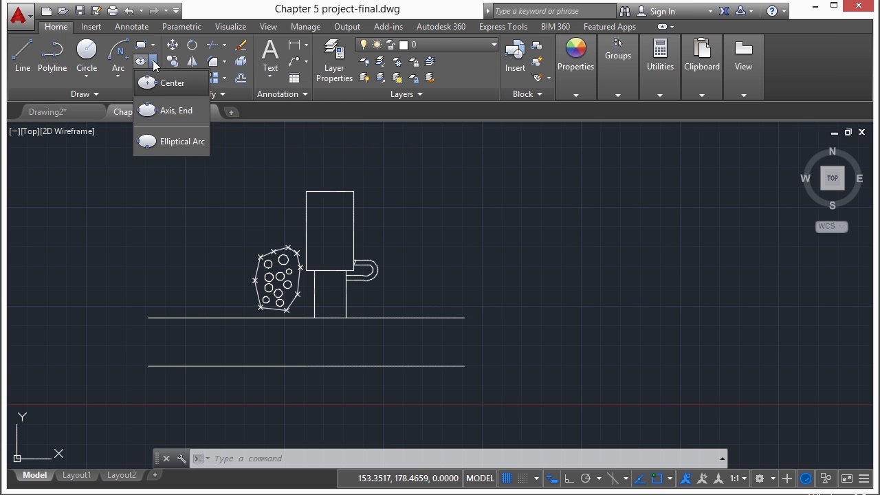
left_click(183, 83)
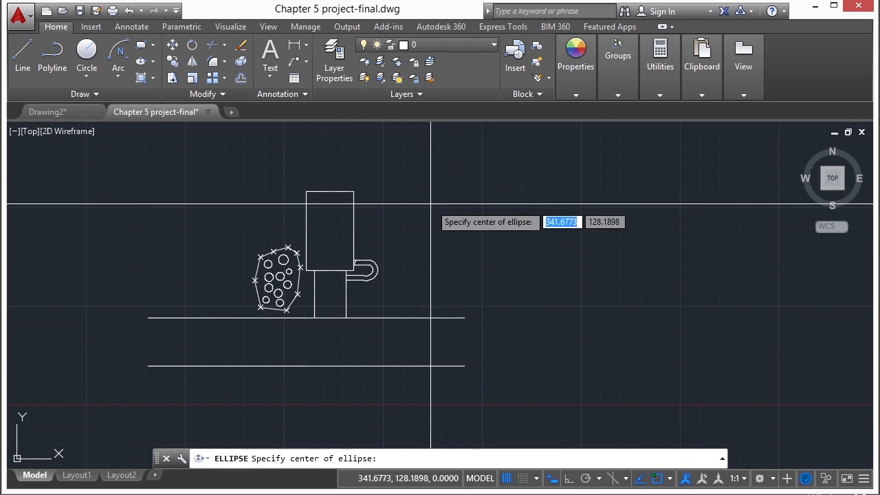
scroll(402, 229, "up", 2)
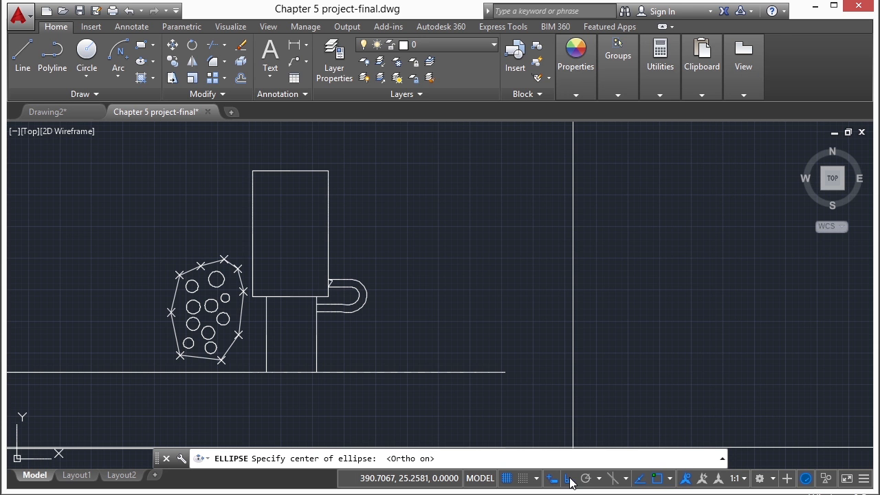
left_click(396, 227)
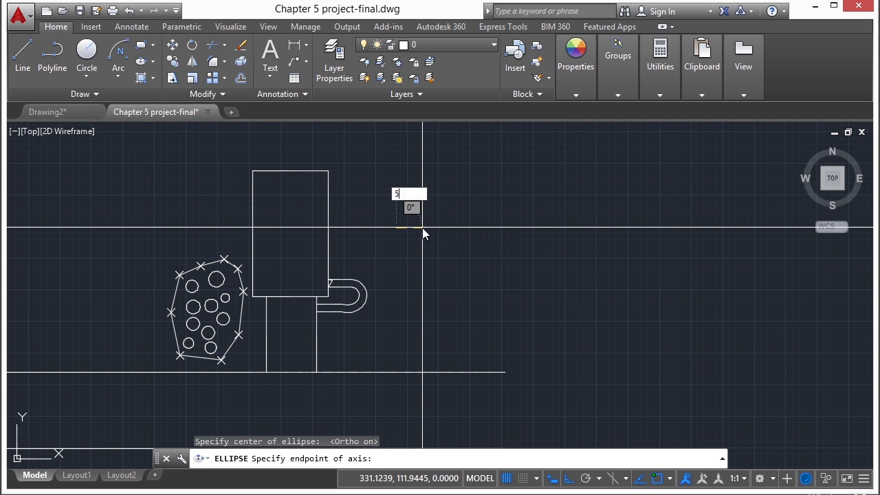
type("5")
key("Return")
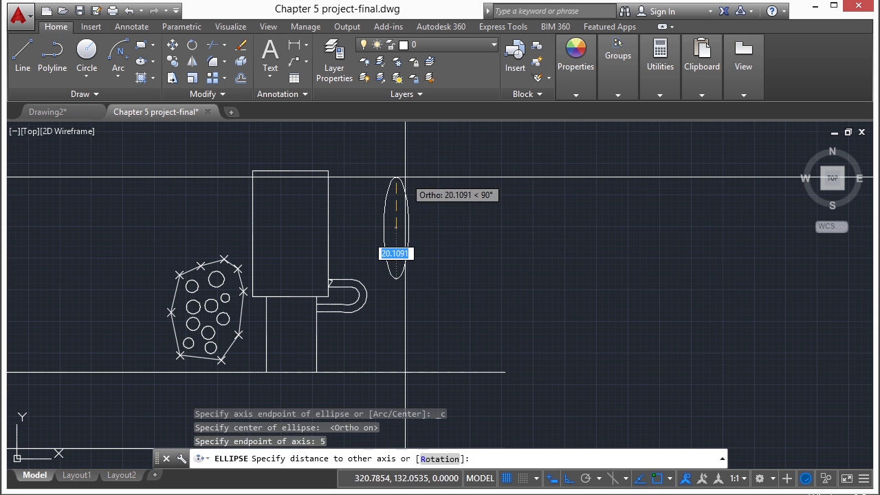
key("Return")
- Draw a six-sided polygon inscribed in a circle of radius 1, just left of the ellipse
scroll(361, 211, "up", 2)
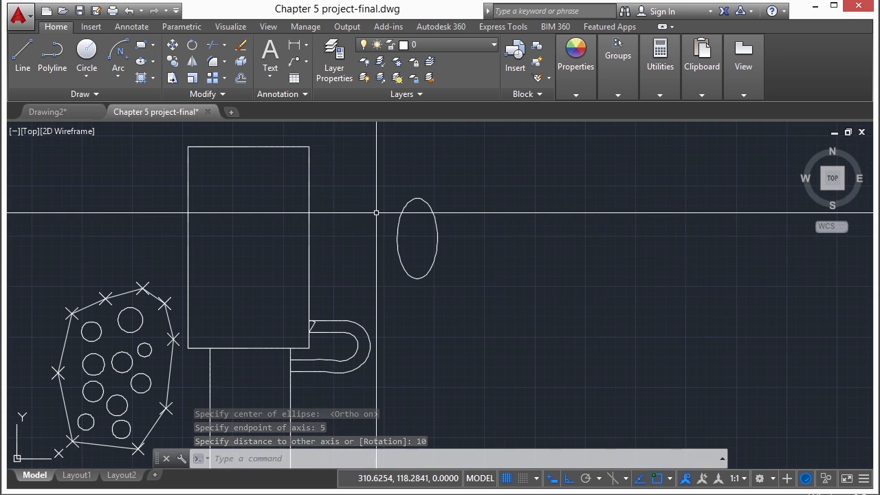
middle_click_drag(394, 227, 399, 202)
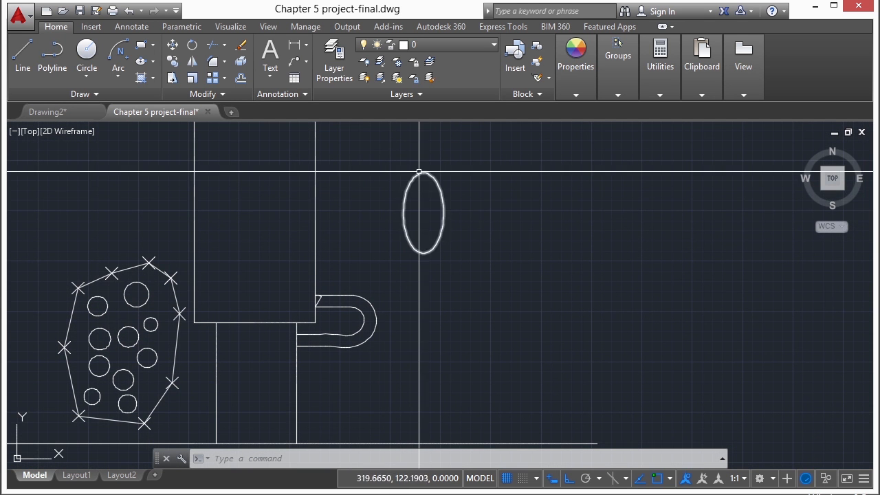
scroll(414, 186, "up", 2)
middle_click_drag(422, 200, 440, 211)
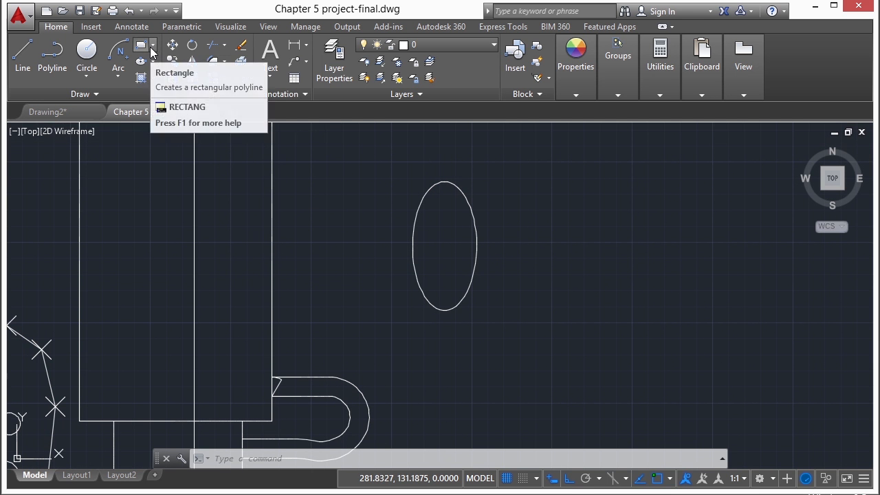
left_click(168, 96)
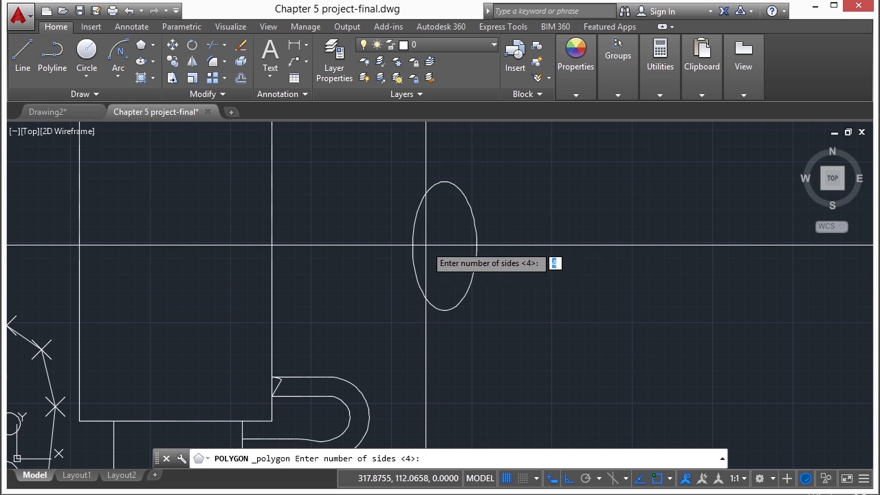
key("Return")
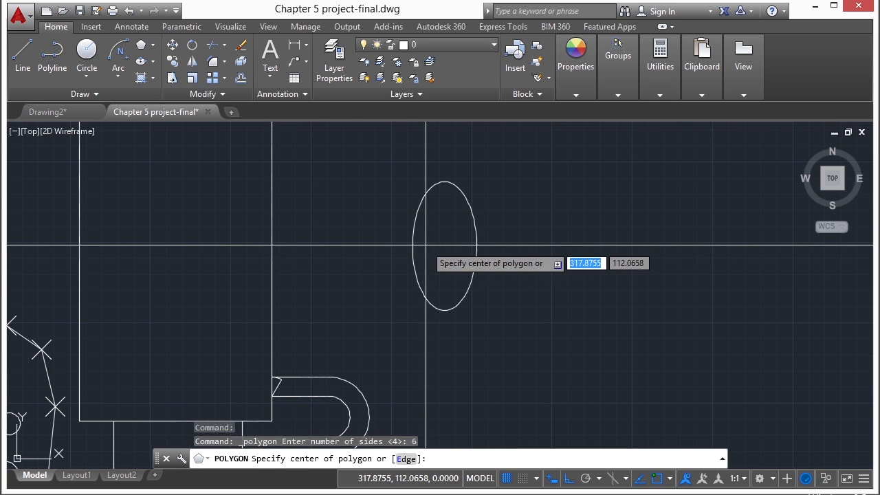
scroll(385, 241, "up", 4)
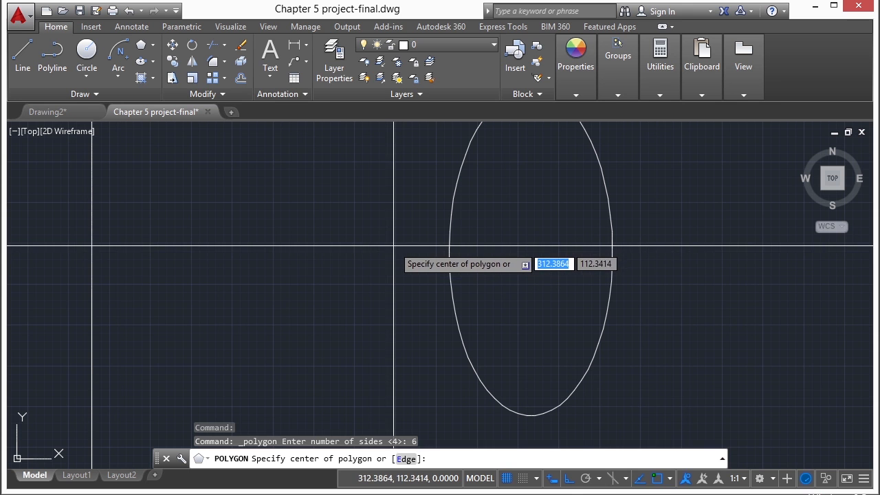
left_click(394, 245)
key("Down")
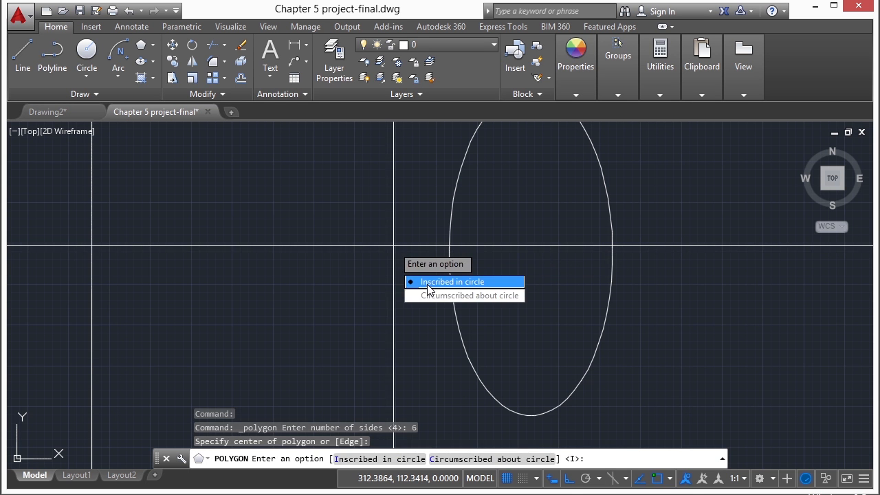
key("Return")
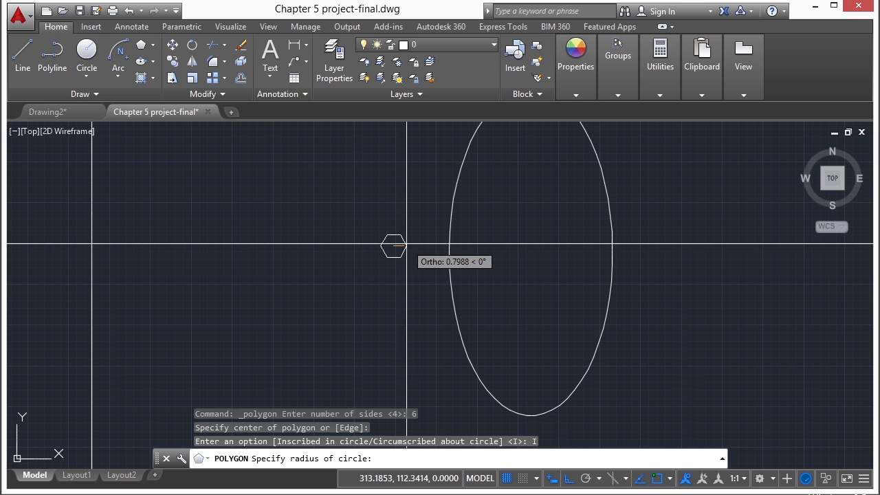
type("1")
key("Return")
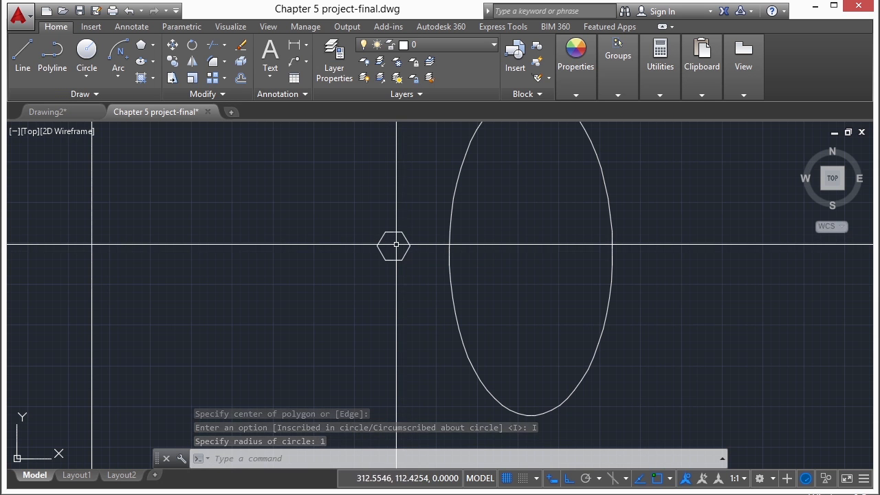
- With Ortho off, copy the hexagon from its centre to fifteen positions forming a ring around the ellipse
type("cp")
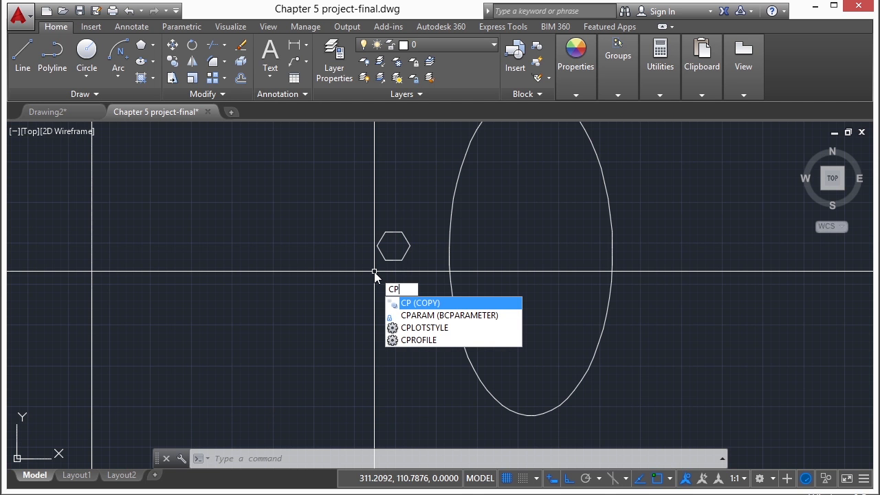
key("Return")
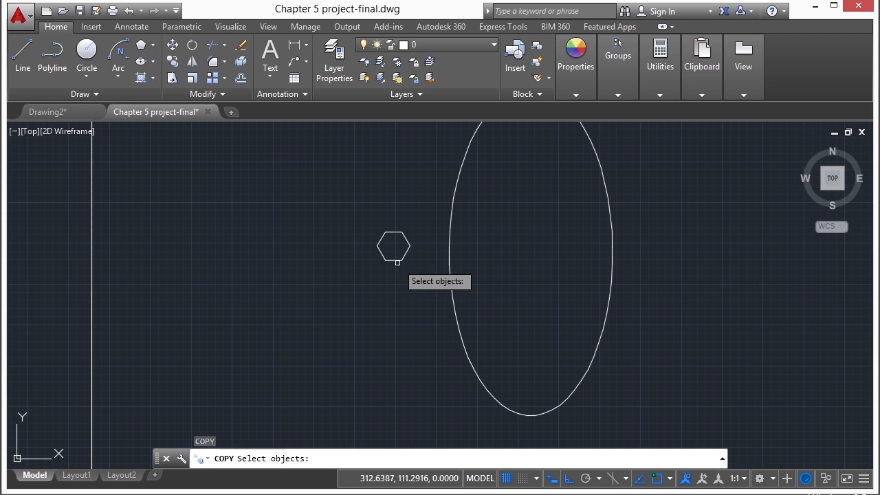
key("Return")
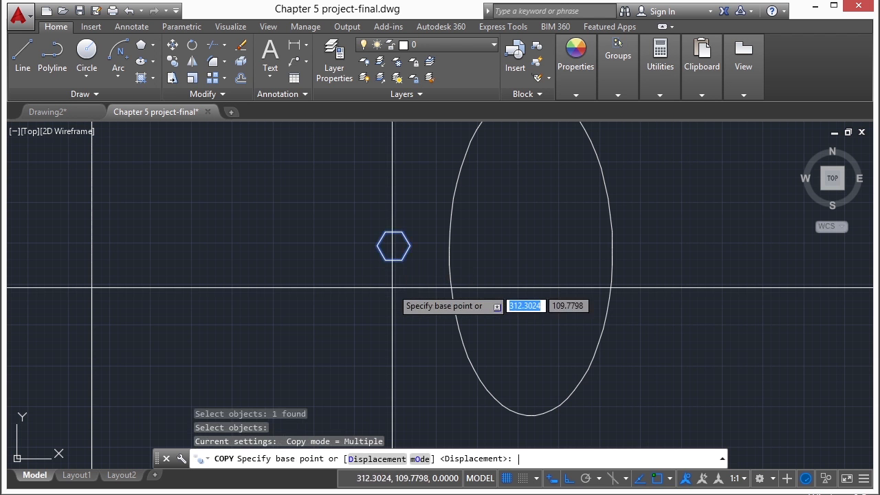
scroll(391, 254, "up", 2)
scroll(391, 253, "up", 2)
left_click(393, 234)
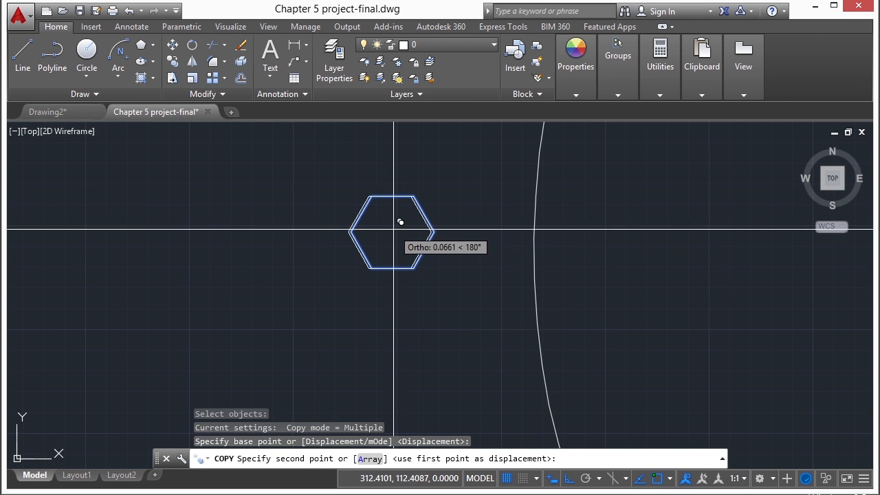
scroll(376, 272, "down", 3)
left_click(568, 480)
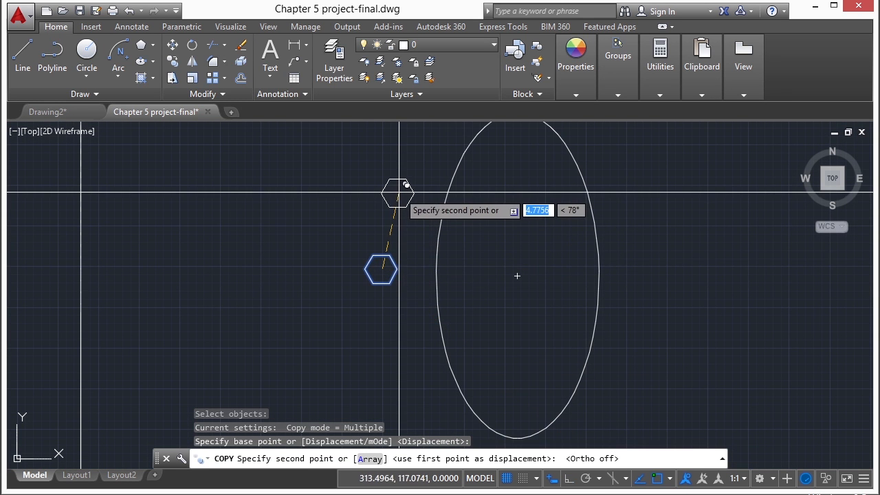
scroll(378, 247, "down", 2)
left_click(387, 228)
left_click(398, 192)
left_click(420, 150)
left_click(454, 146)
left_click(498, 151)
left_click(520, 181)
left_click(534, 226)
left_click(534, 280)
left_click(535, 317)
left_click(525, 362)
left_click(487, 381)
left_click(427, 386)
left_click(402, 355)
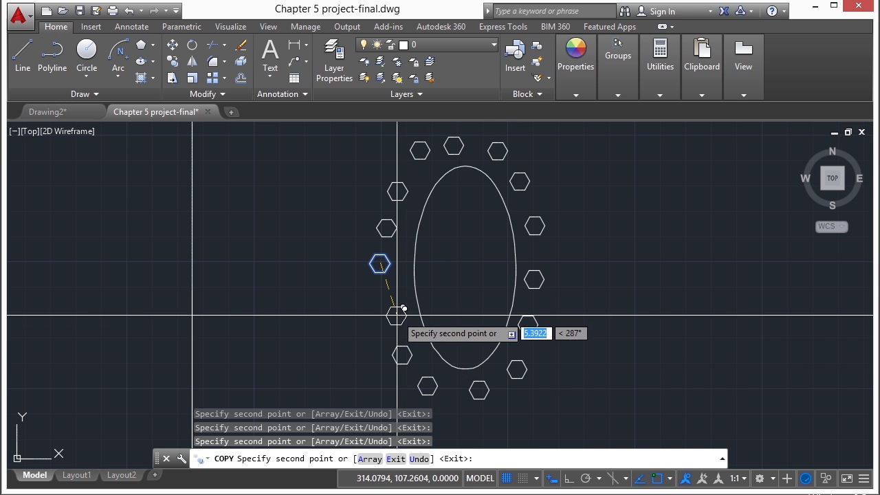
left_click(392, 318)
left_click(386, 294)
key("Return")
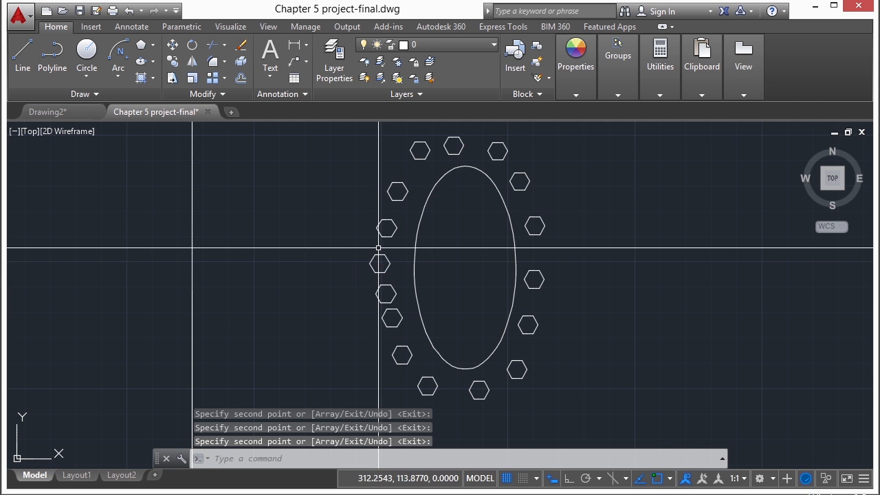
- Save the finished drawing under its existing name, Chapter 5 project-final.dwg
middle_click(353, 259)
middle_click(352, 258)
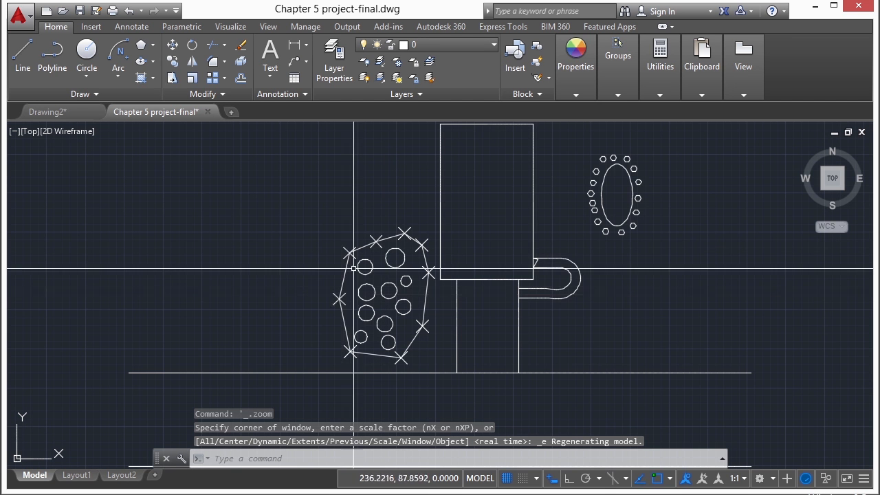
scroll(303, 207, "down", 2)
middle_click_drag(367, 190, 367, 194)
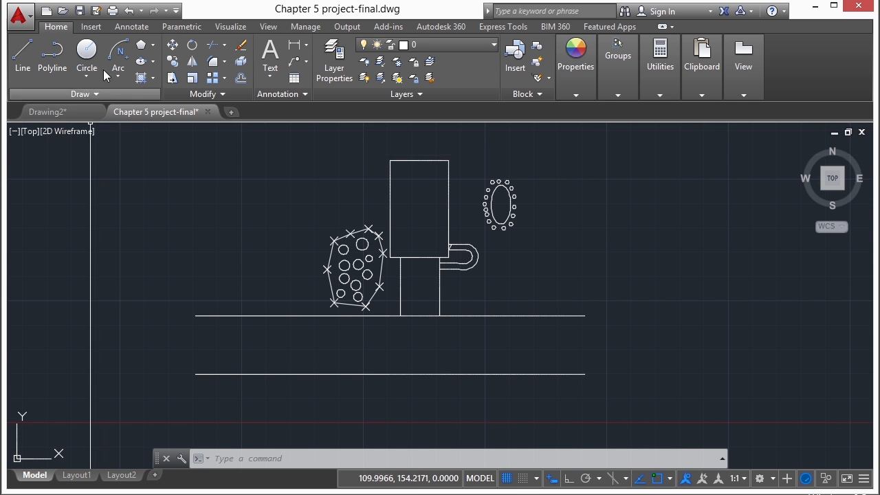
left_click(84, 10)
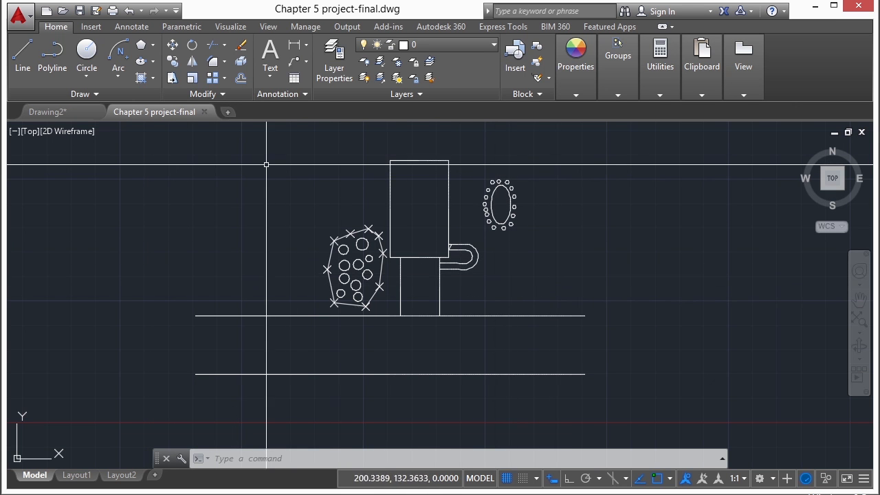
middle_click_drag(405, 261, 263, 282)
middle_click_drag(209, 225, 289, 218)
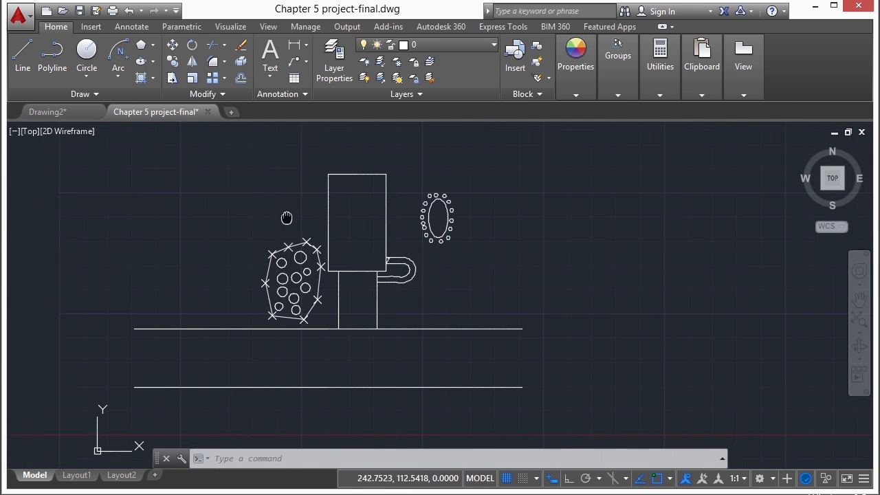